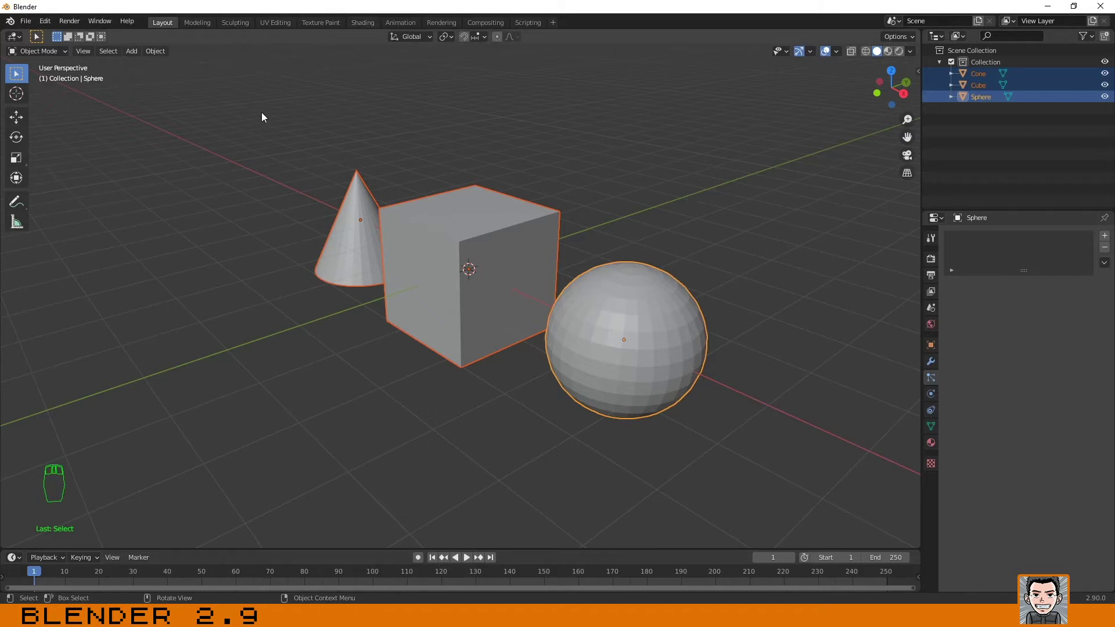
- Deselect the cone, cube and sphere, then orbit the view twice to a new angle
{"action": "left_click", "coordinate": [244, 157]}
{"action": "middle_click_drag", "start_coordinate": [231, 317], "coordinate": [250, 314]}
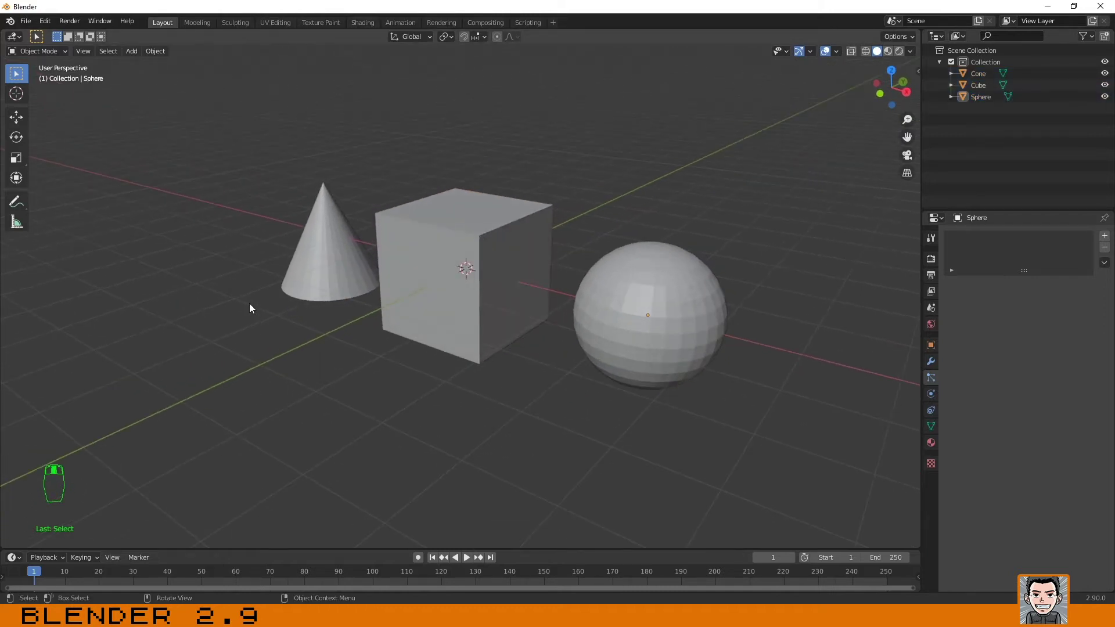
{"action": "middle_click_drag", "start_coordinate": [369, 340], "coordinate": [350, 337]}
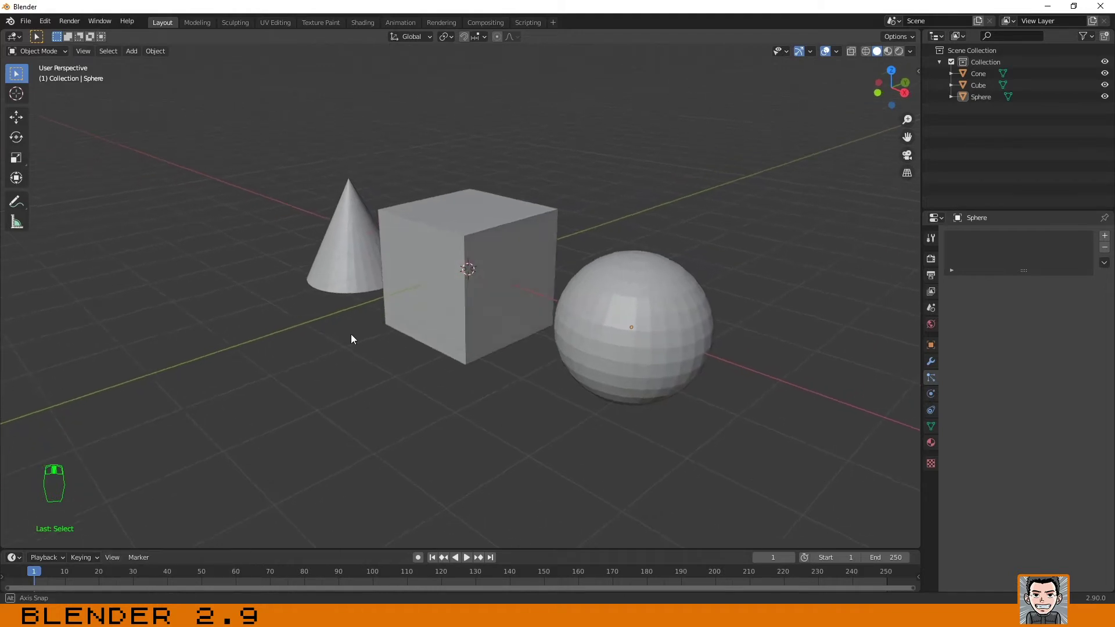
{"action": "left_click", "coordinate": [44, 21]}
{"action": "left_click", "coordinate": [82, 189]}
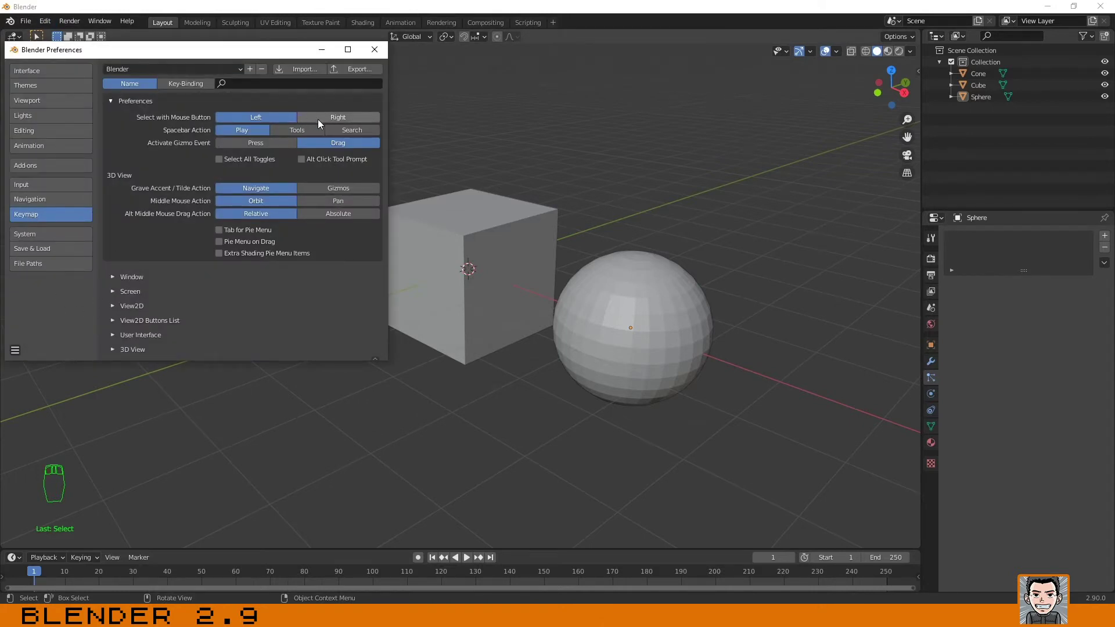
{"action": "left_click", "coordinate": [375, 49]}
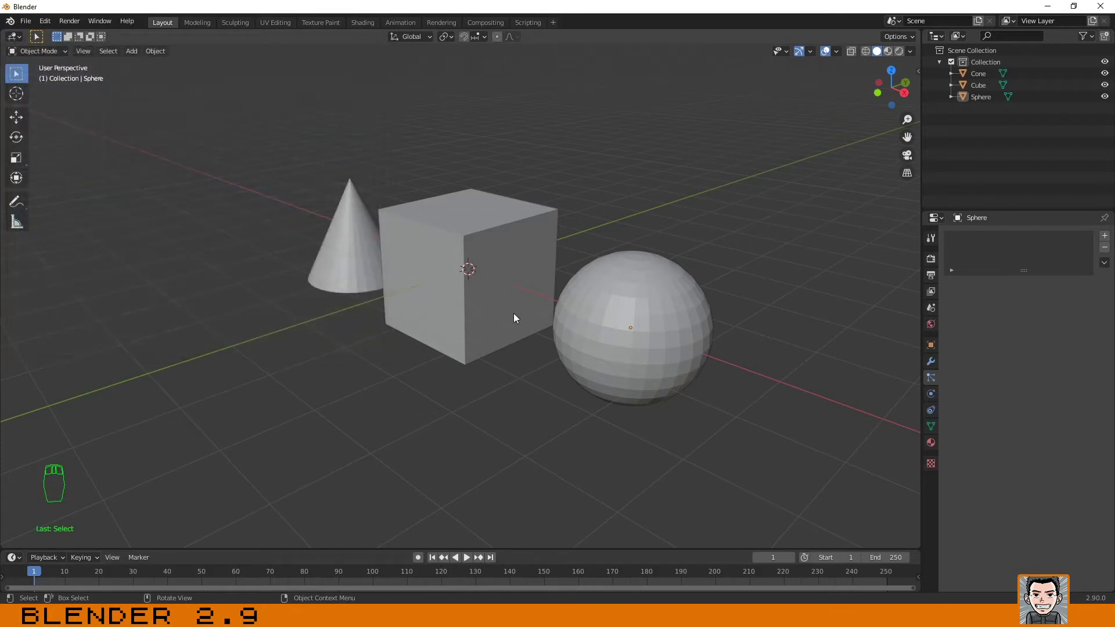
- Orbit slightly and drag a box selection over the objects with the Select Box tool
{"action": "middle_click_drag", "start_coordinate": [457, 368], "coordinate": [460, 350]}
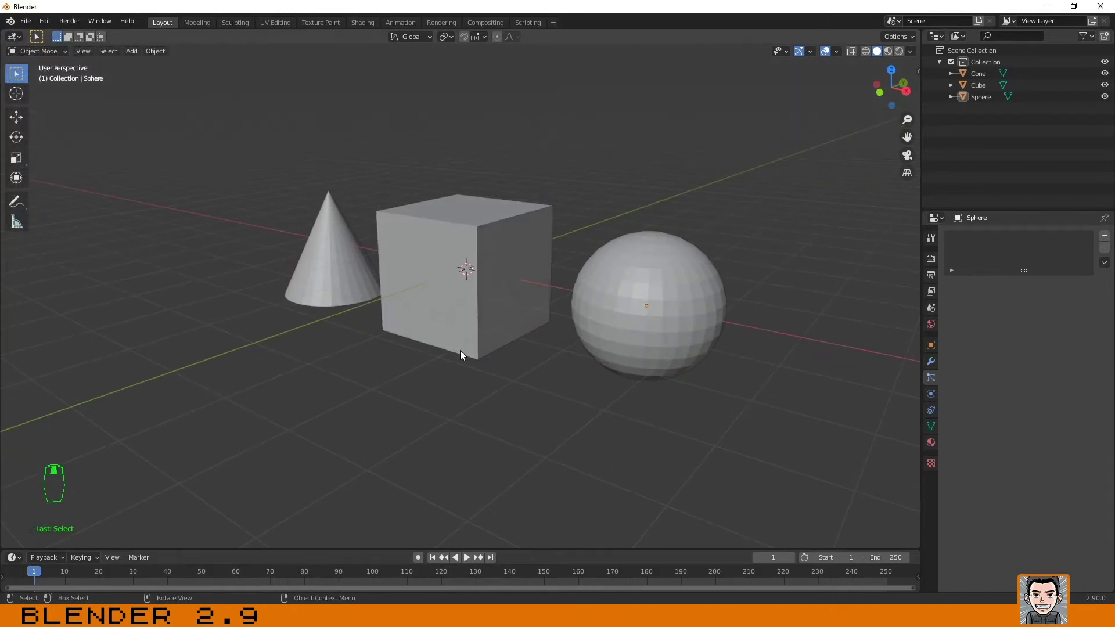
{"action": "left_click_drag", "start_coordinate": [273, 125], "coordinate": [302, 122]}
{"action": "left_click", "coordinate": [16, 77]}
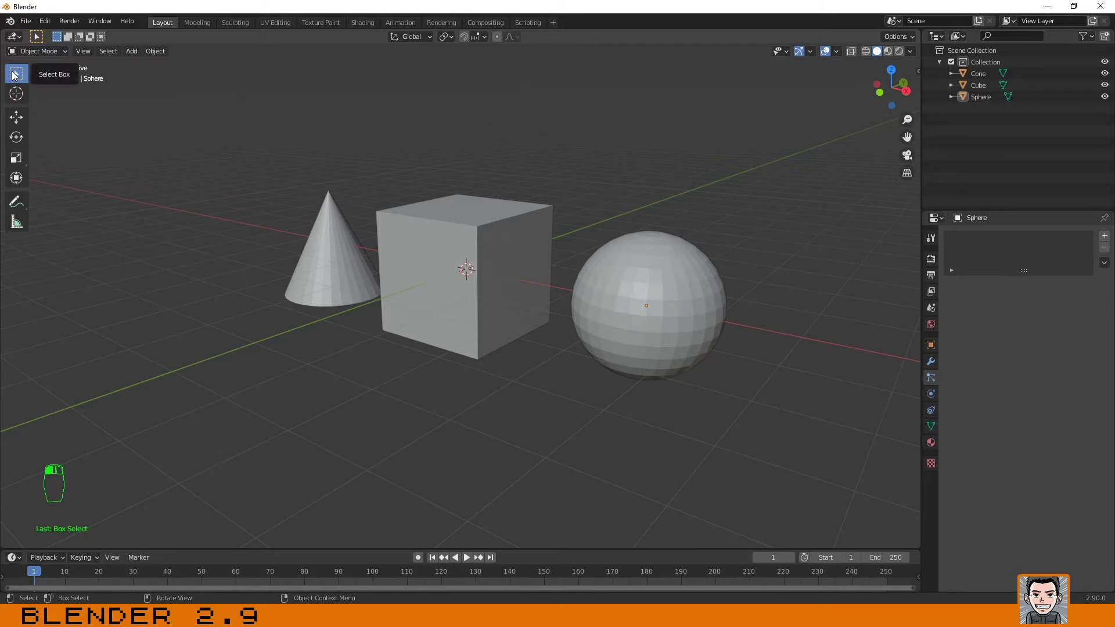
- Click-select the cube, cone, cube and sphere in turn, then deselect by clicking empty space
{"action": "left_click", "coordinate": [497, 267]}
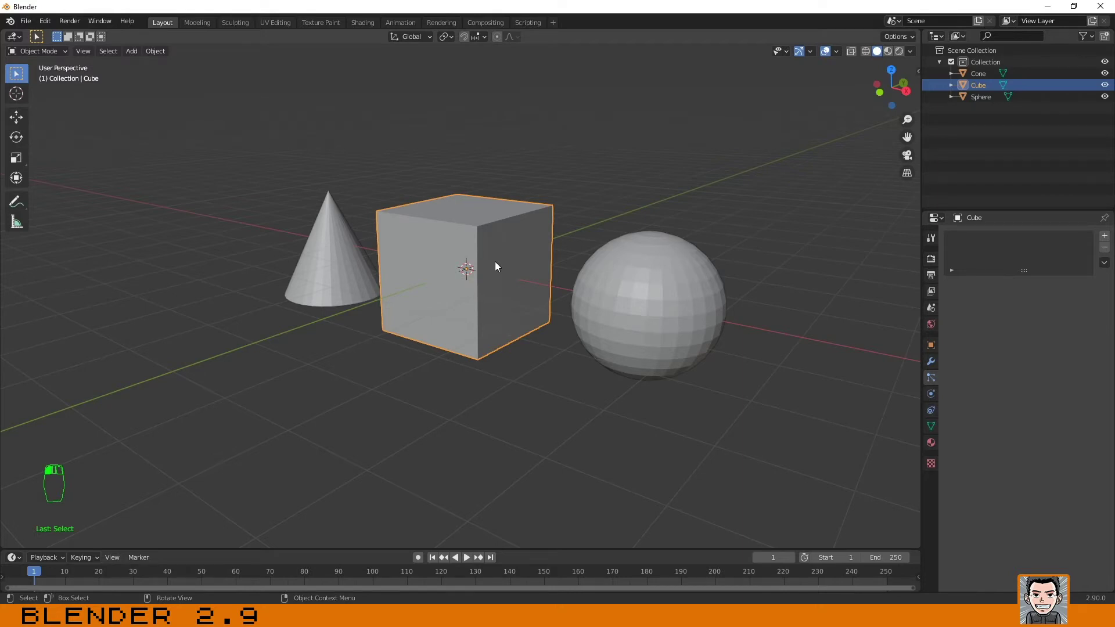
{"action": "left_click", "coordinate": [323, 245]}
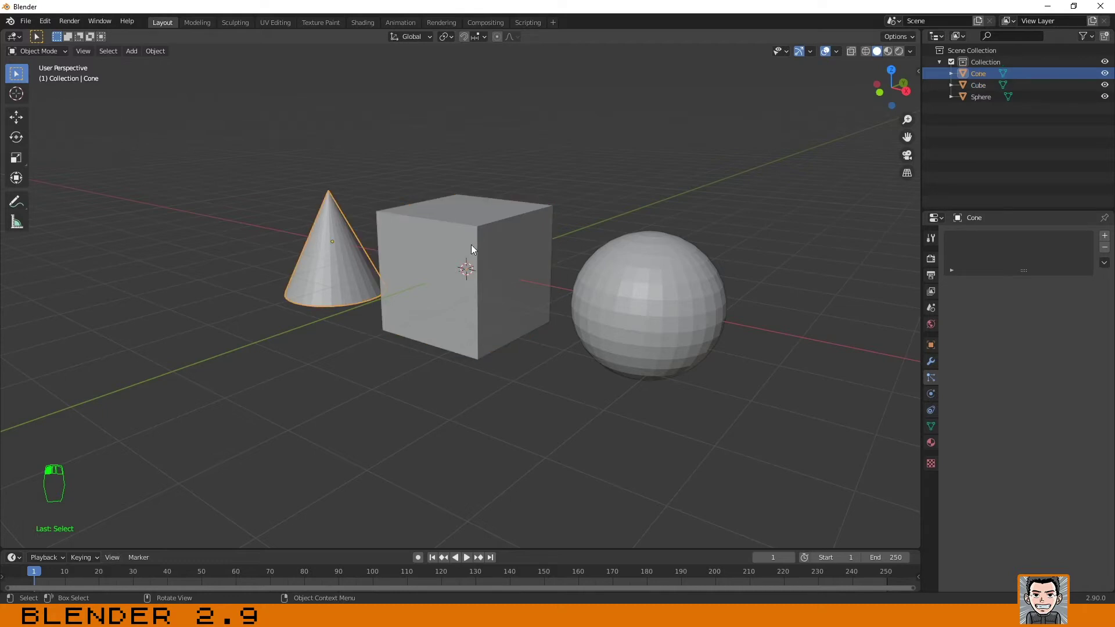
{"action": "left_click", "coordinate": [472, 245]}
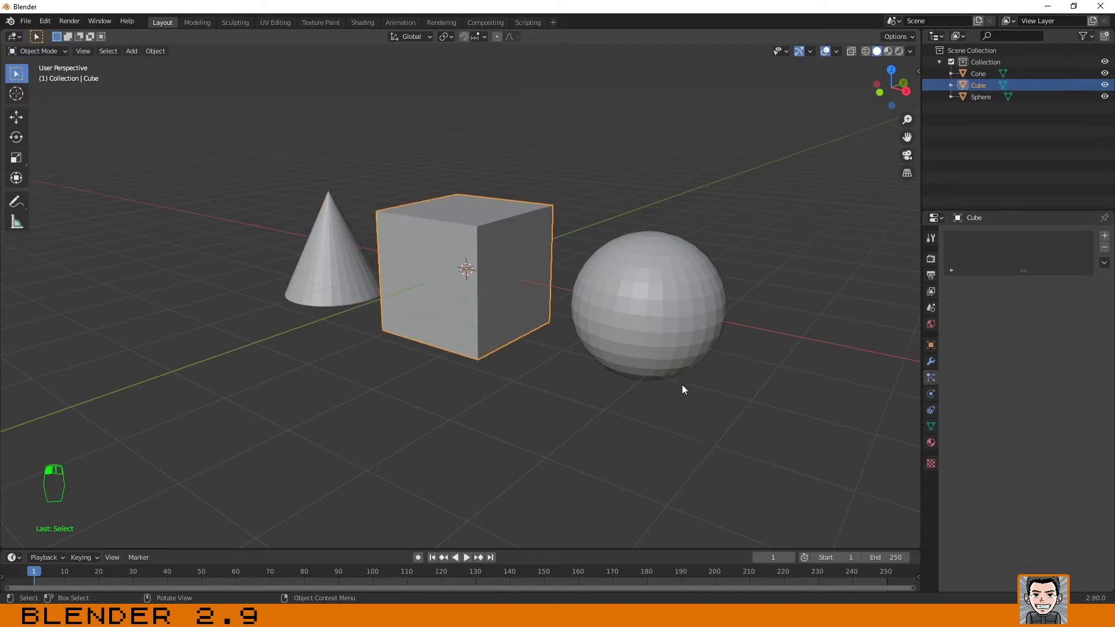
{"action": "left_click", "coordinate": [674, 296]}
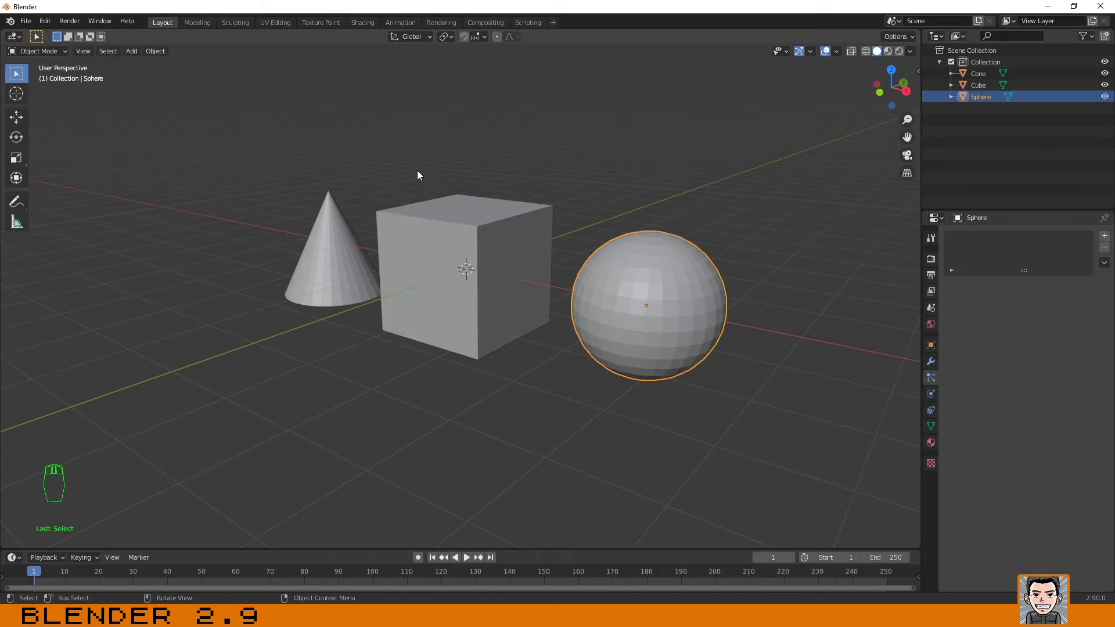
{"action": "left_click", "coordinate": [391, 124]}
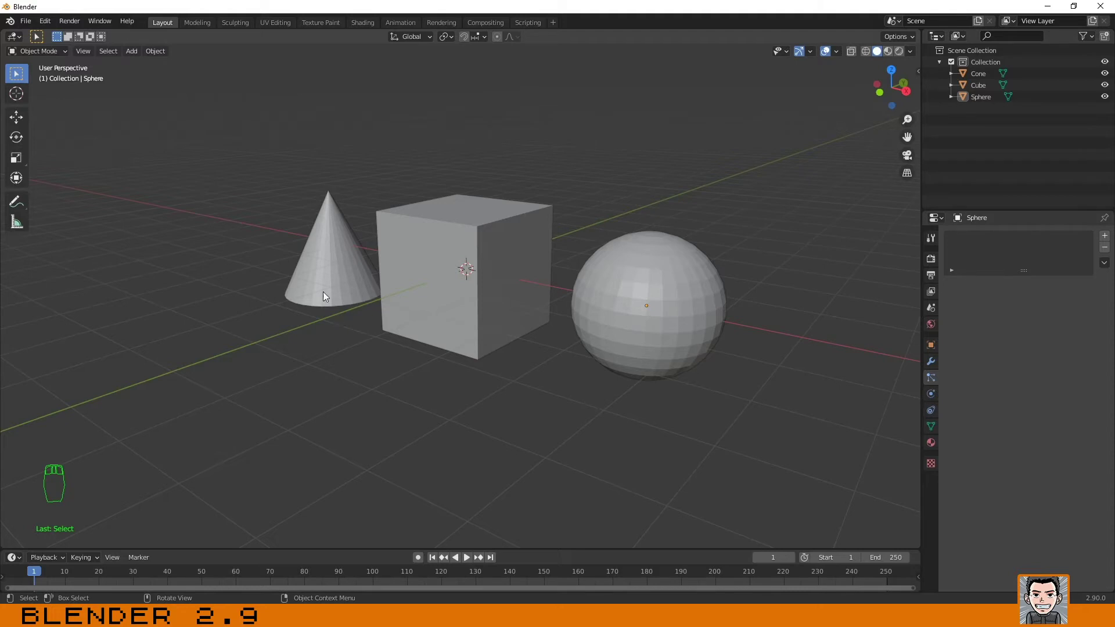
{"action": "left_click", "coordinate": [237, 97]}
{"action": "left_click_drag", "start_coordinate": [237, 96], "coordinate": [768, 444]}
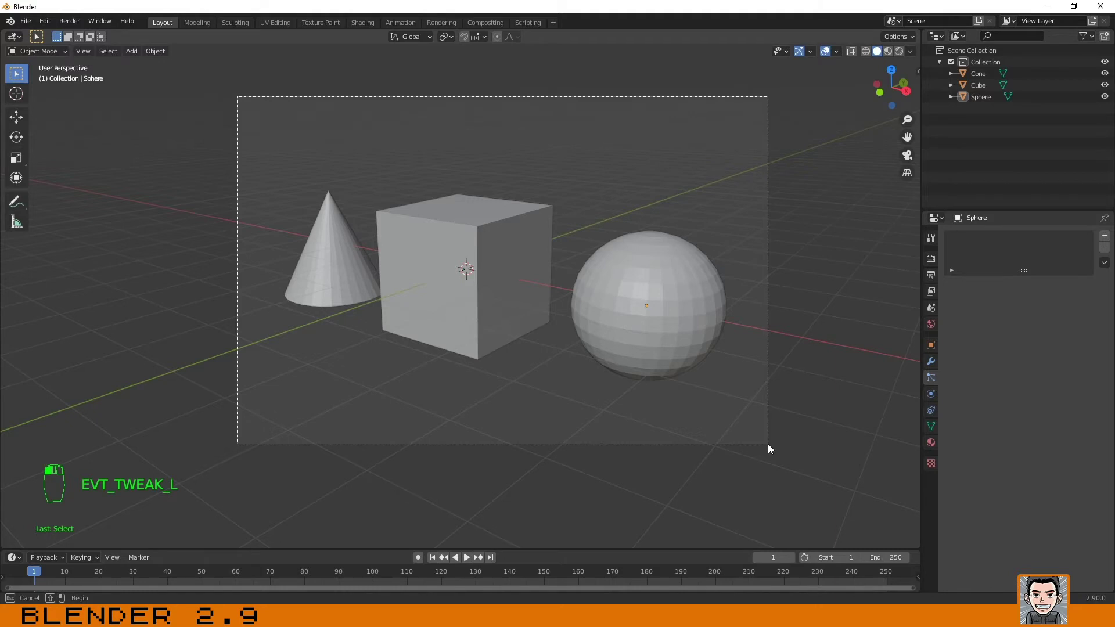
{"action": "left_click_drag", "start_coordinate": [768, 444], "coordinate": [768, 443]}
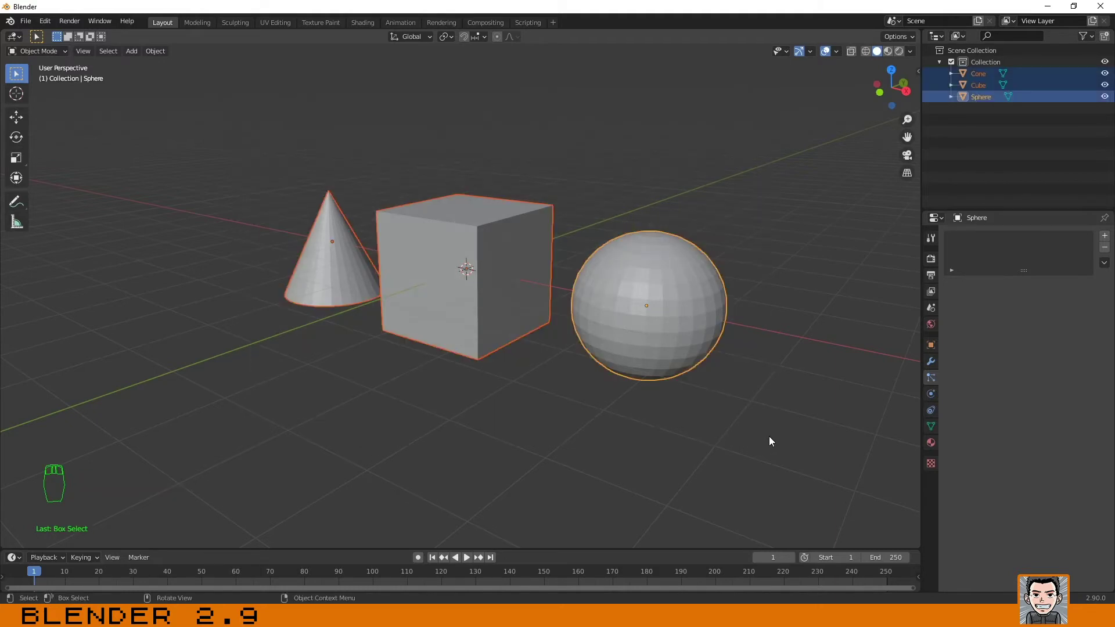
{"action": "left_click", "coordinate": [192, 82]}
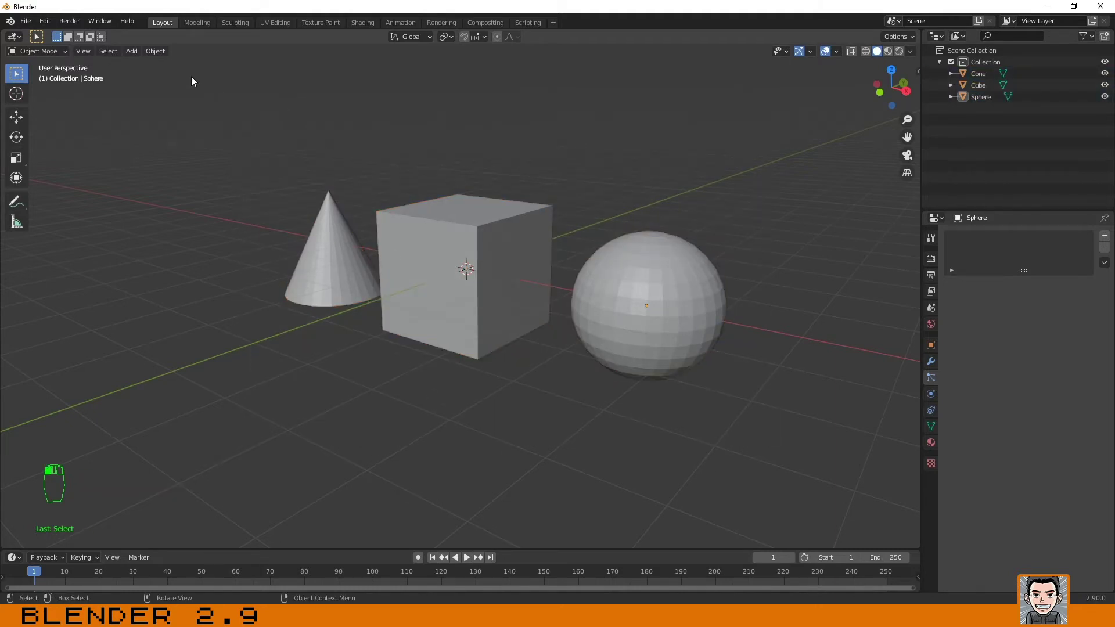
{"action": "left_click_drag", "start_coordinate": [190, 76], "coordinate": [567, 457]}
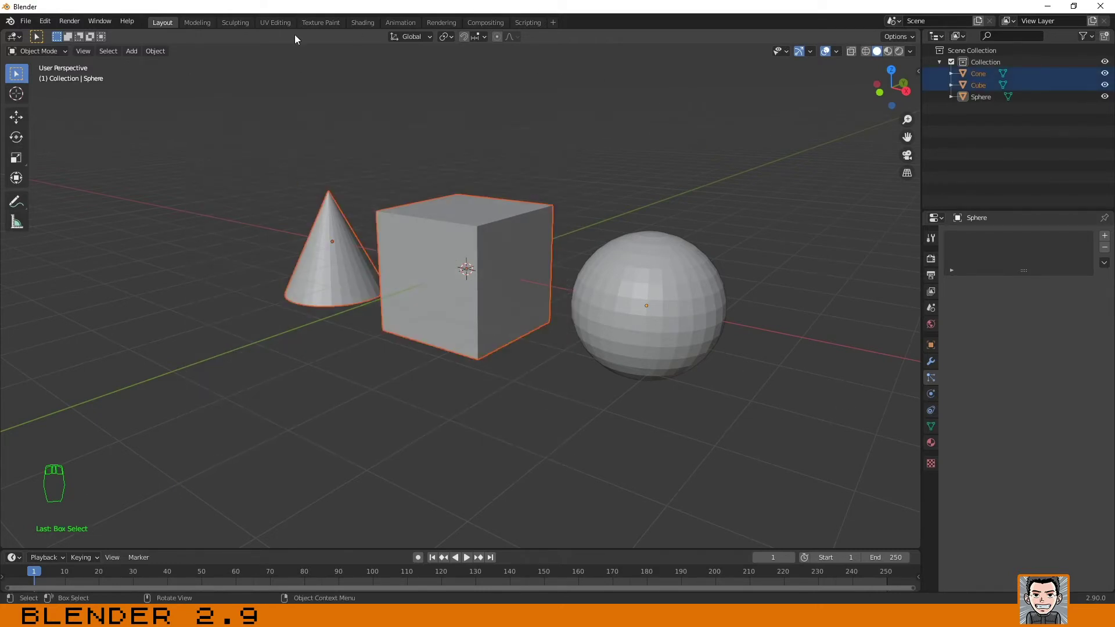
{"action": "left_click", "coordinate": [819, 201]}
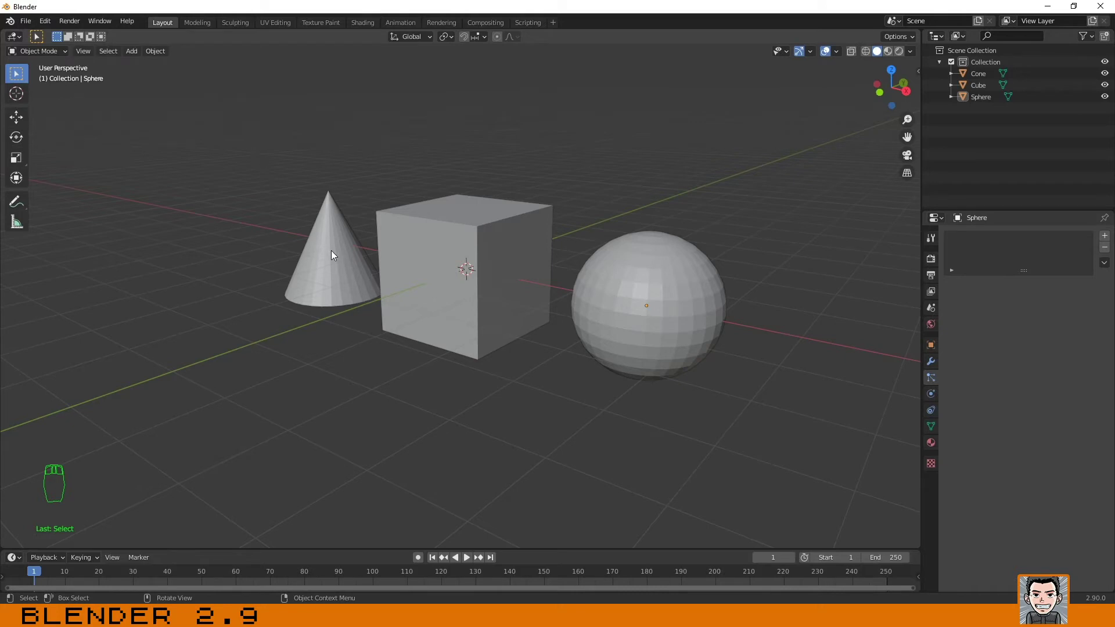
{"action": "key", "text": "shift"}
{"action": "left_click", "coordinate": [332, 251], "text": "shift"}
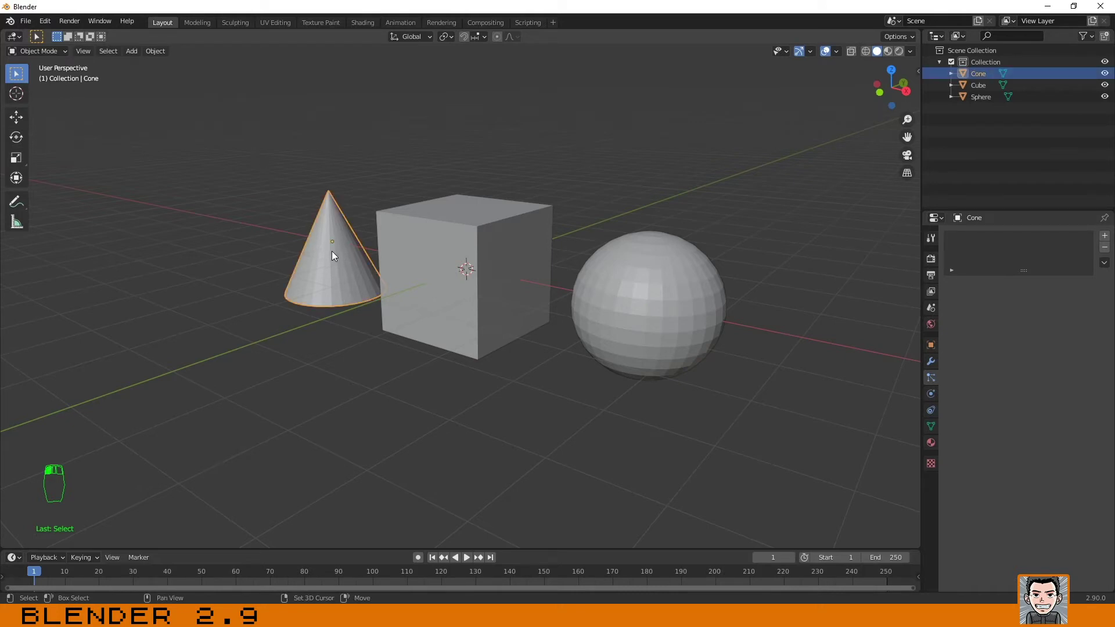
{"action": "left_click", "coordinate": [437, 231], "text": "shift"}
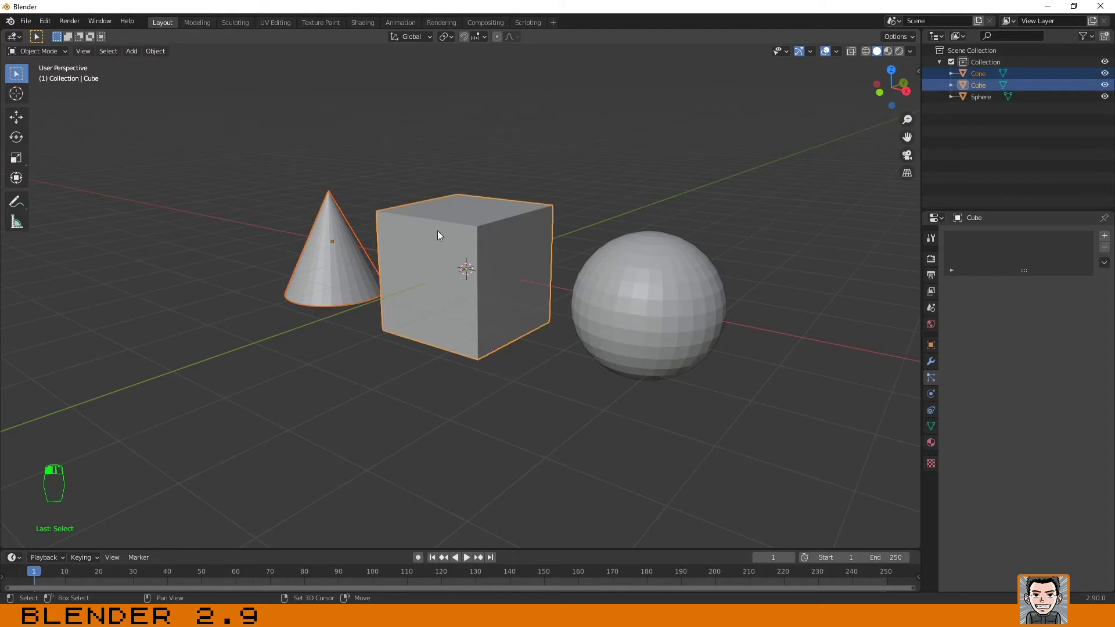
{"action": "left_click", "coordinate": [644, 302], "text": "shift"}
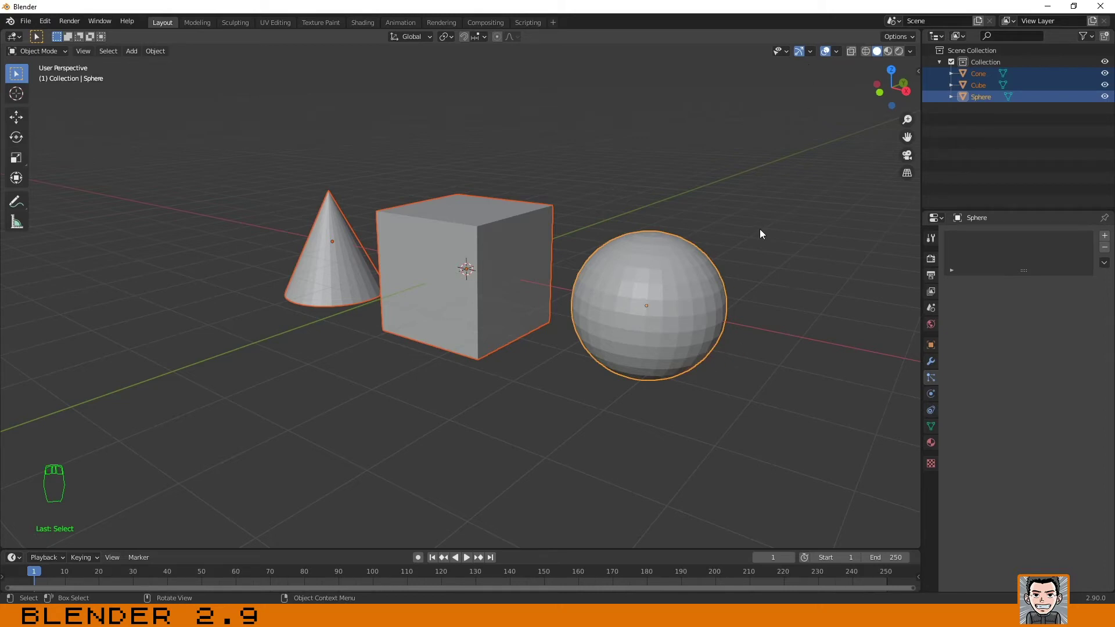
{"action": "left_click", "coordinate": [758, 184]}
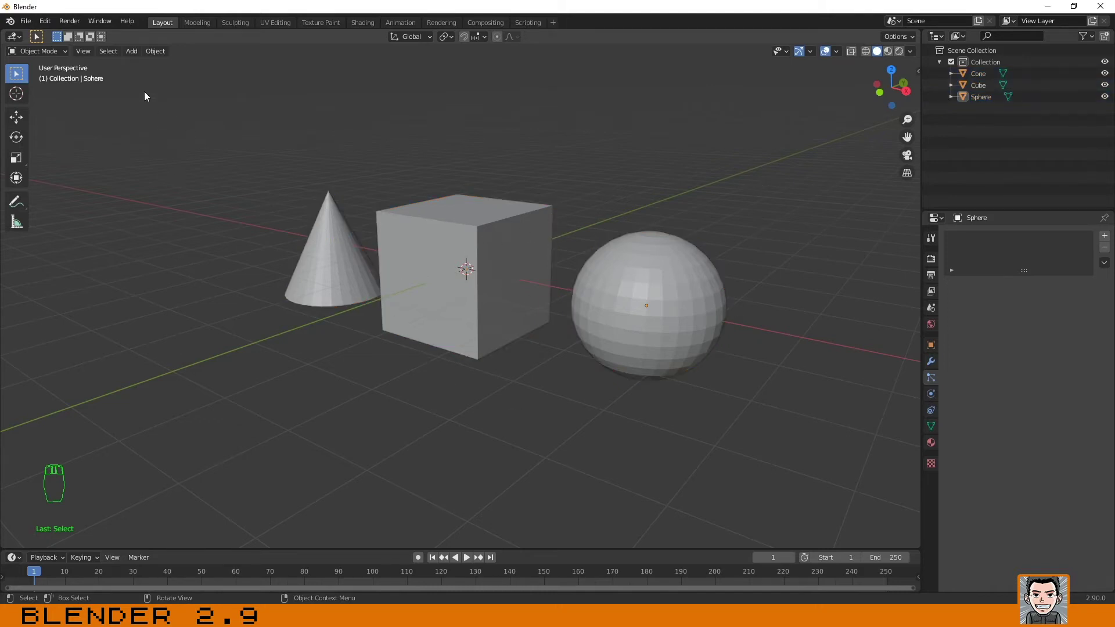
- Use the Select menu to select all objects, then deselect all of them
{"action": "left_click", "coordinate": [110, 51]}
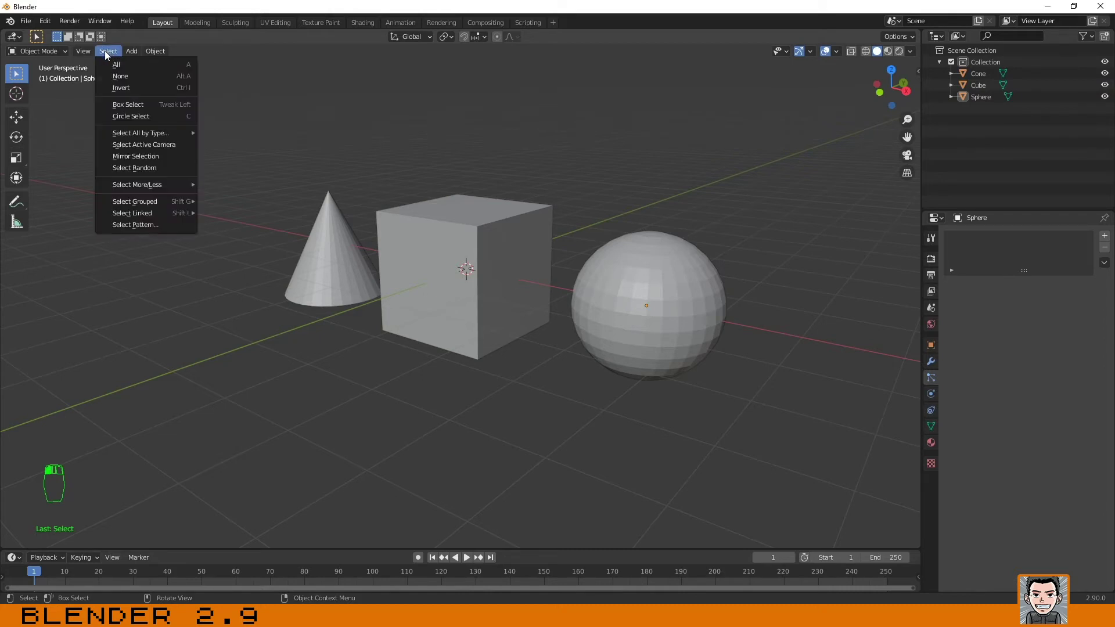
{"action": "left_click", "coordinate": [120, 65]}
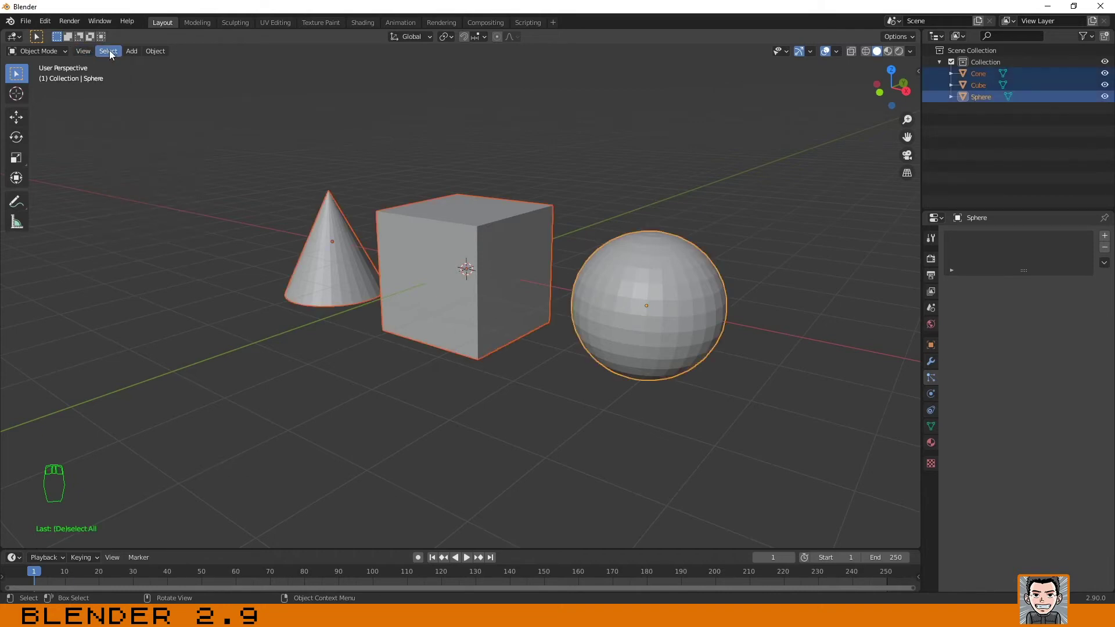
{"action": "left_click", "coordinate": [109, 51]}
{"action": "left_click", "coordinate": [135, 75]}
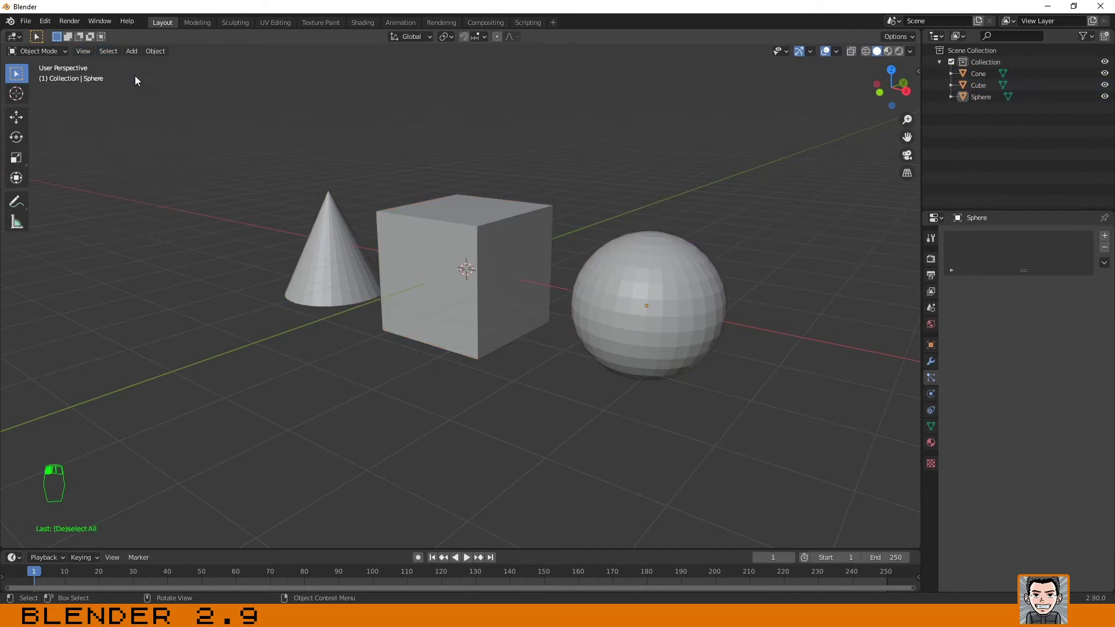
- Select the cone, add the sphere as active, and invert from the Select menu so only the cube remains
{"action": "left_click", "coordinate": [110, 52]}
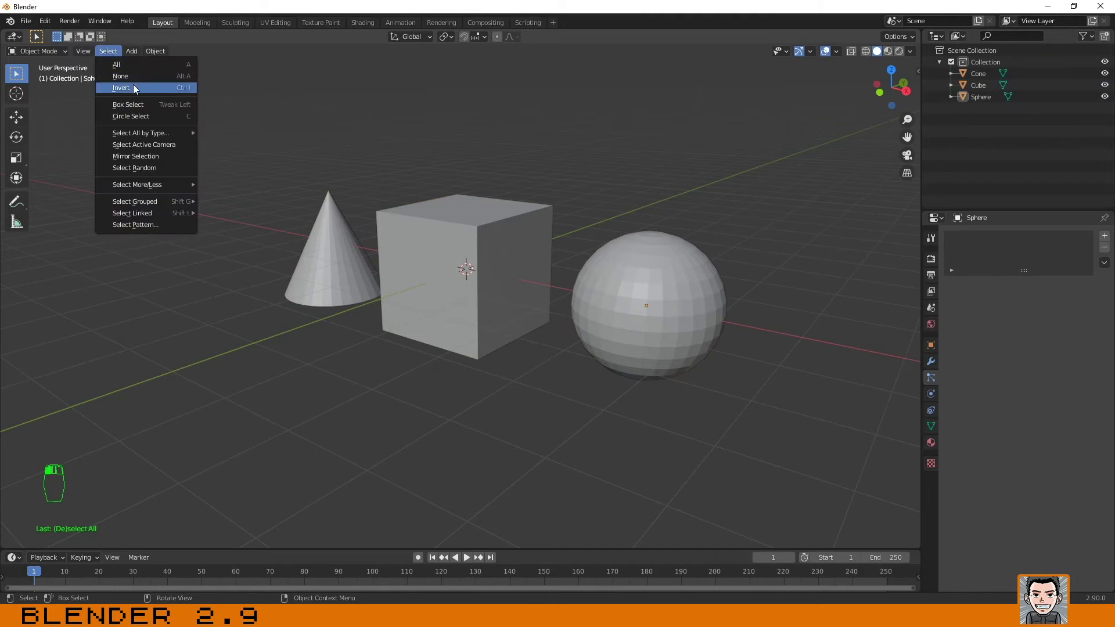
{"action": "left_click", "coordinate": [352, 243]}
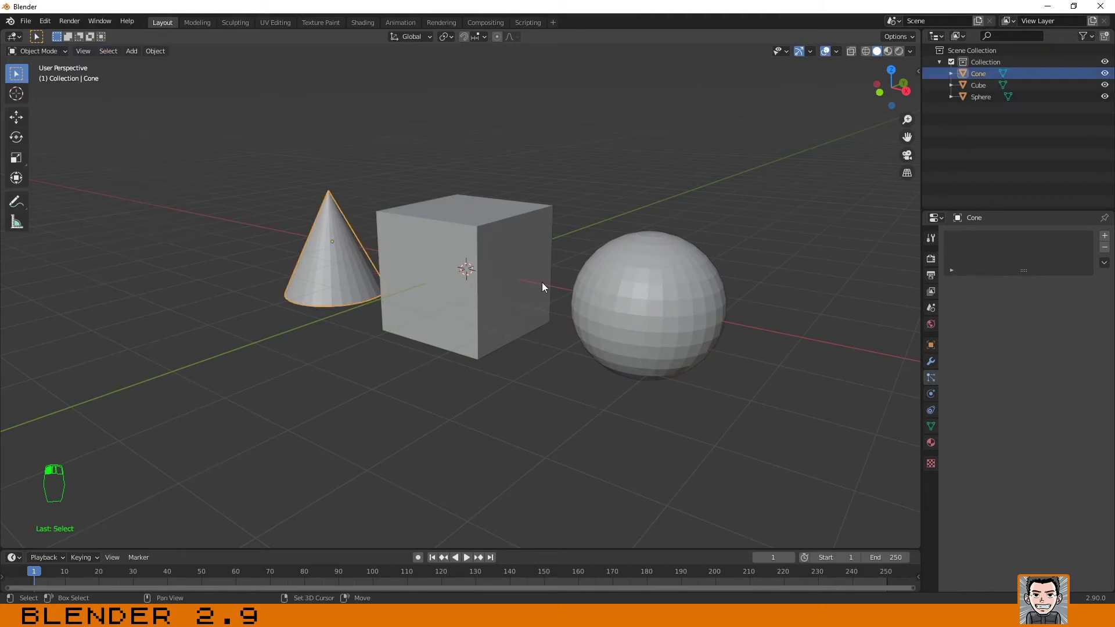
{"action": "left_click", "coordinate": [633, 307], "text": "shift"}
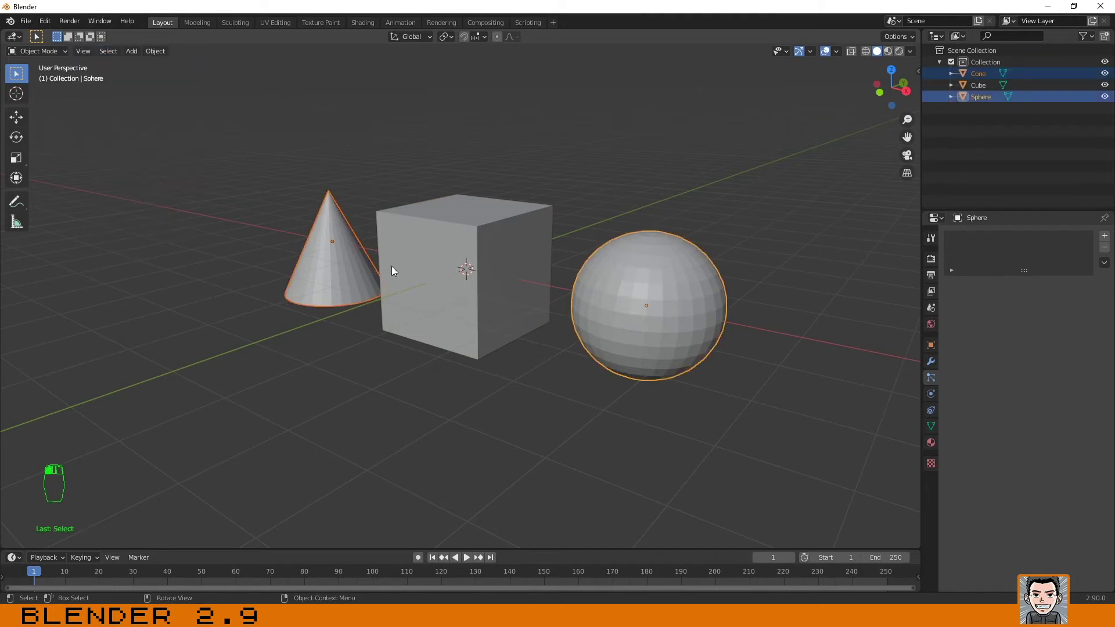
{"action": "left_click", "coordinate": [110, 50]}
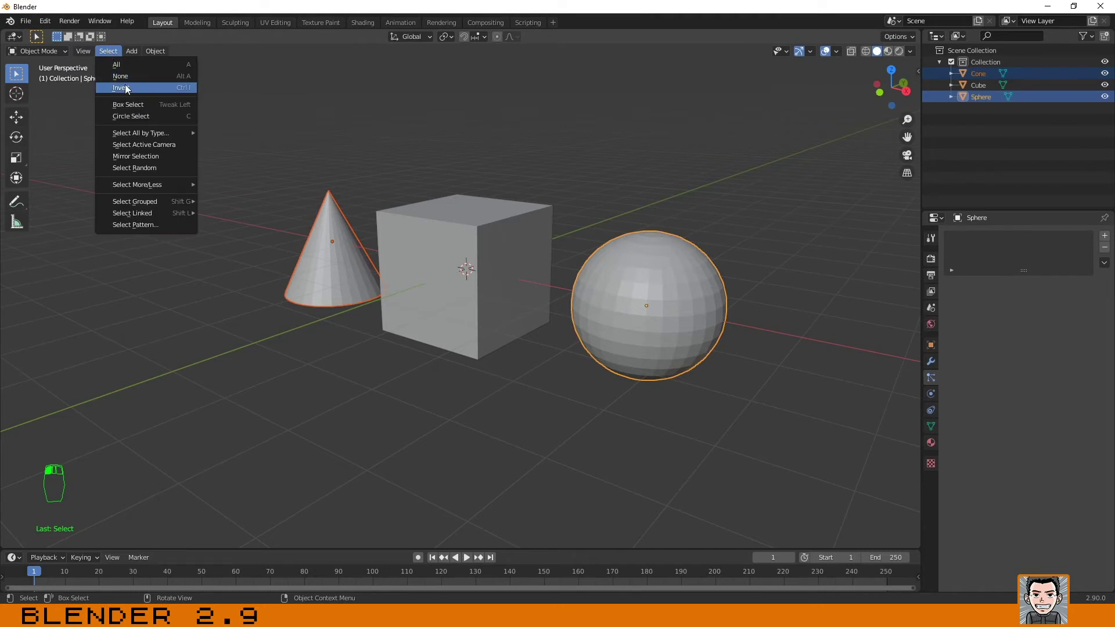
{"action": "left_click", "coordinate": [125, 87]}
{"action": "left_click", "coordinate": [107, 51]}
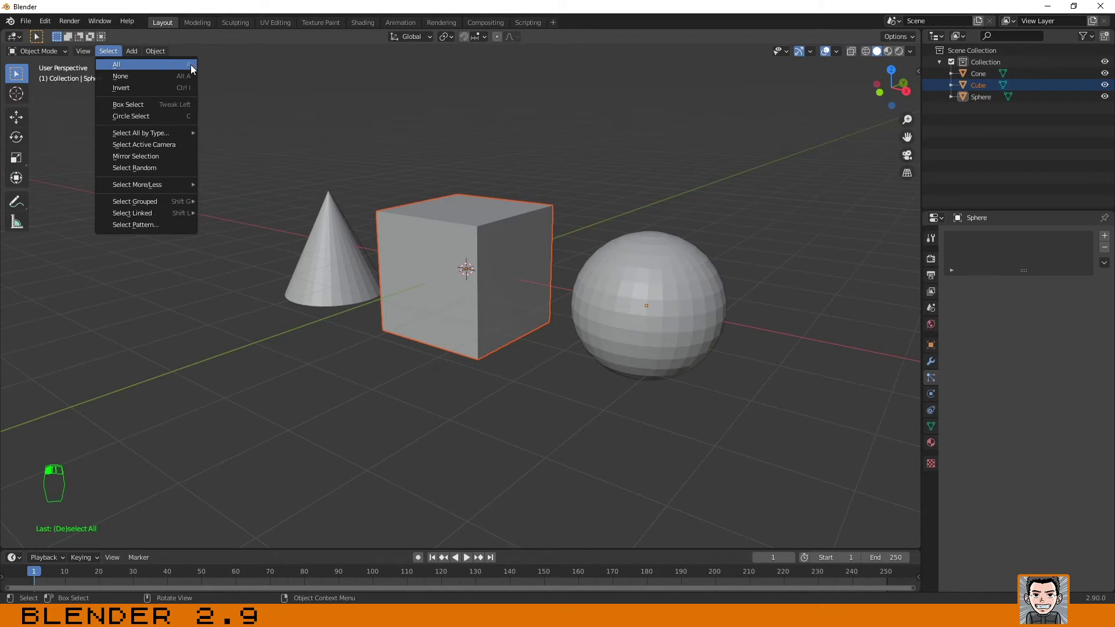
{"action": "left_click", "coordinate": [284, 90]}
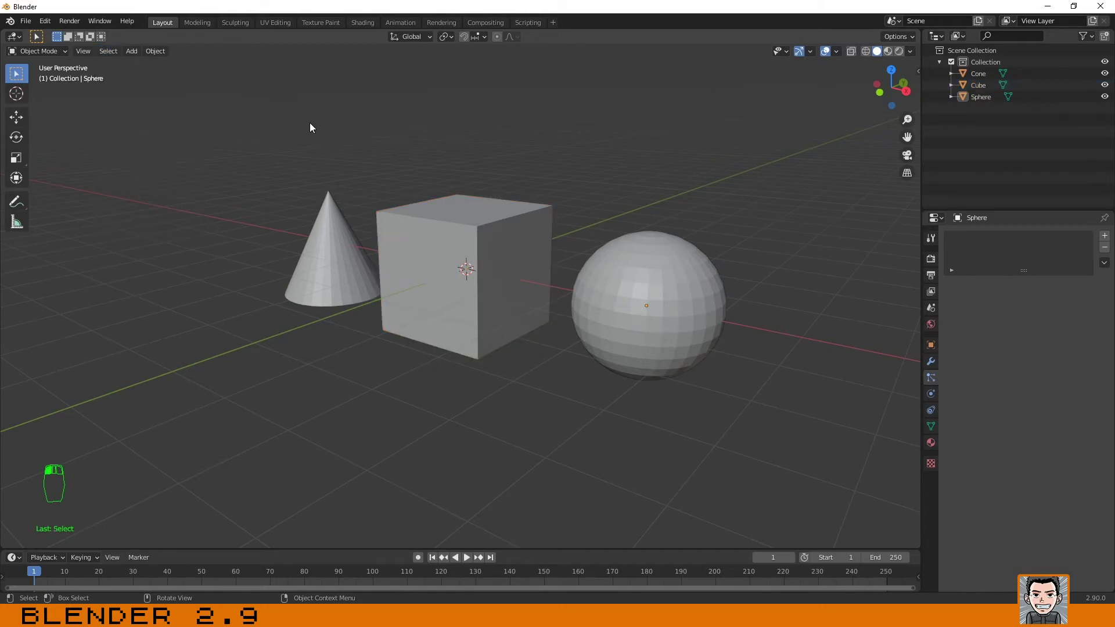
- Select all three objects with A, then deselect everything with Alt+A
{"action": "key", "text": "a"}
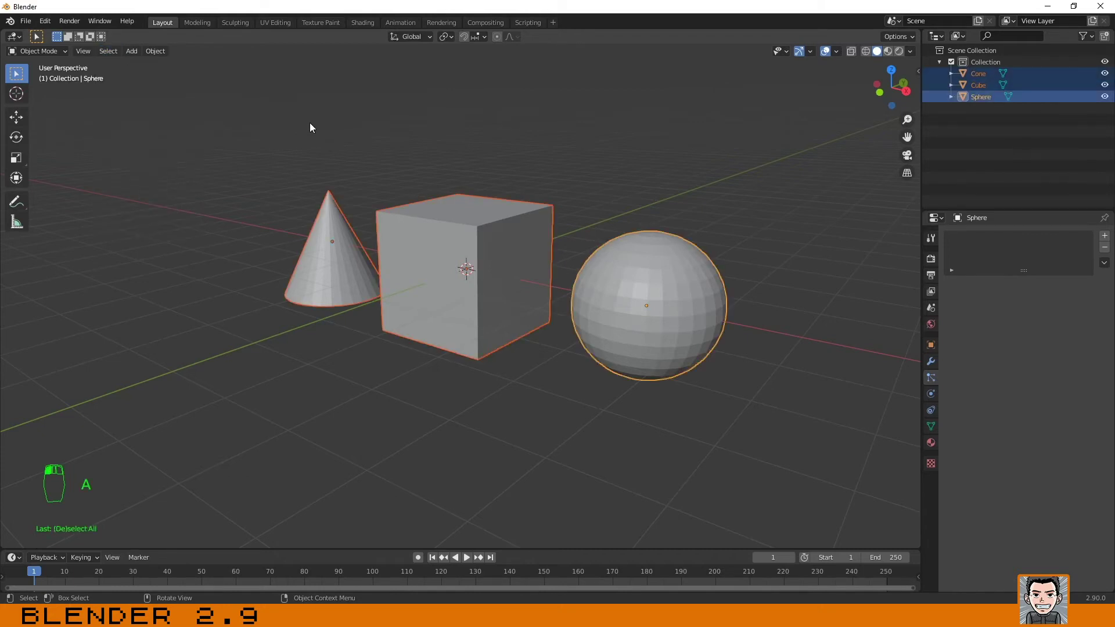
{"action": "left_click", "coordinate": [116, 51]}
{"action": "left_click", "coordinate": [104, 51]}
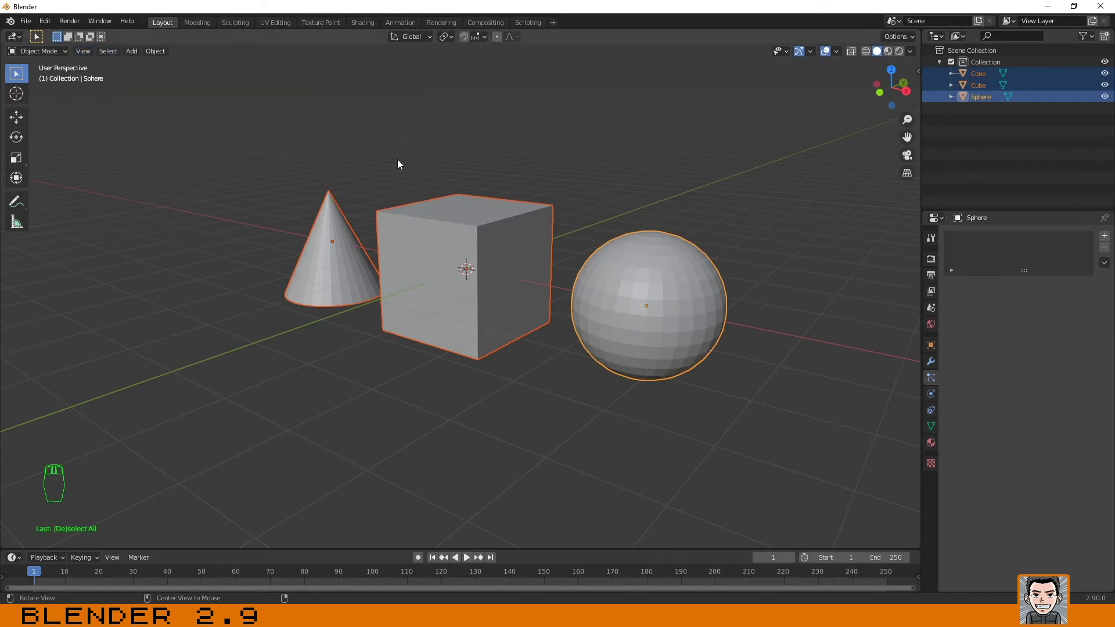
{"action": "key", "text": "alt+a"}
{"action": "left_click", "coordinate": [109, 52]}
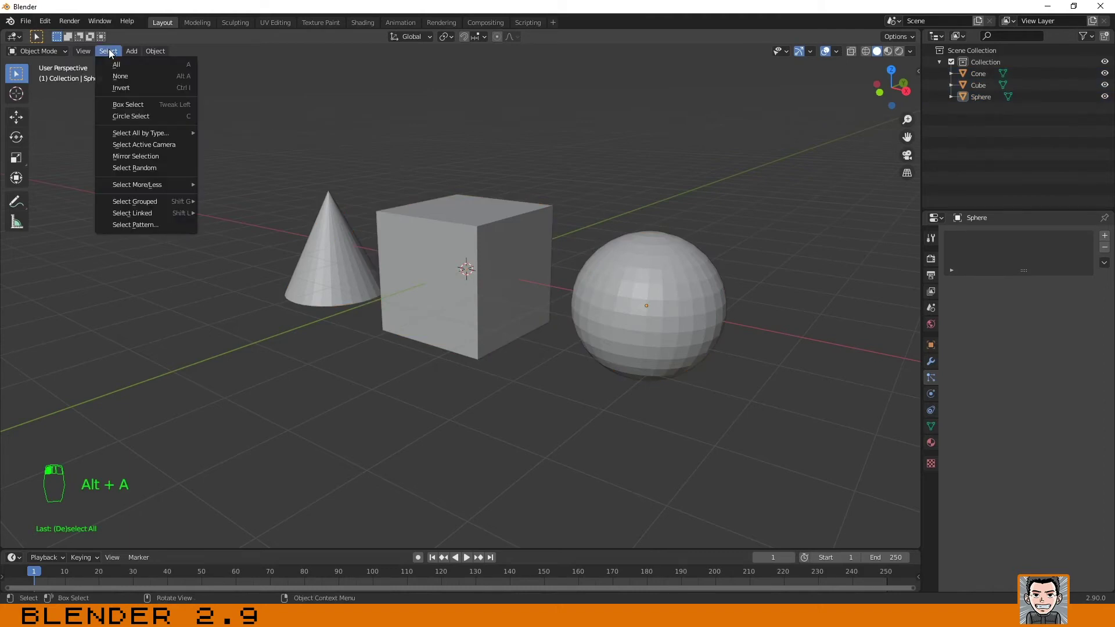
- Select the cone, Shift-add the sphere, invert with Ctrl+I, then clear the selection
{"action": "left_click", "coordinate": [346, 249]}
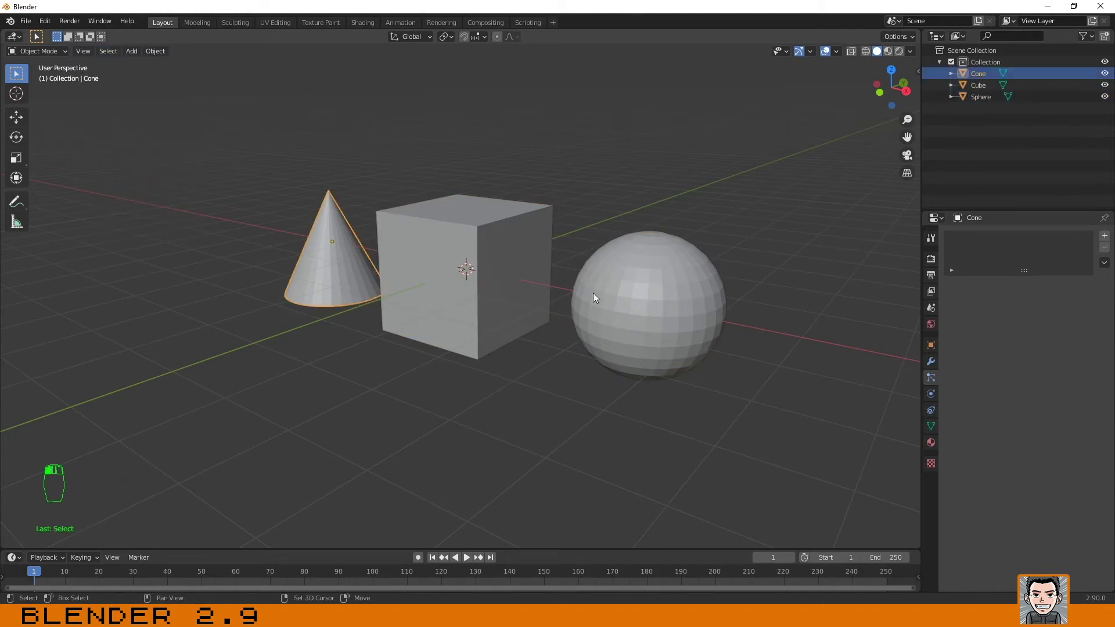
{"action": "left_click", "coordinate": [629, 293], "text": "shift"}
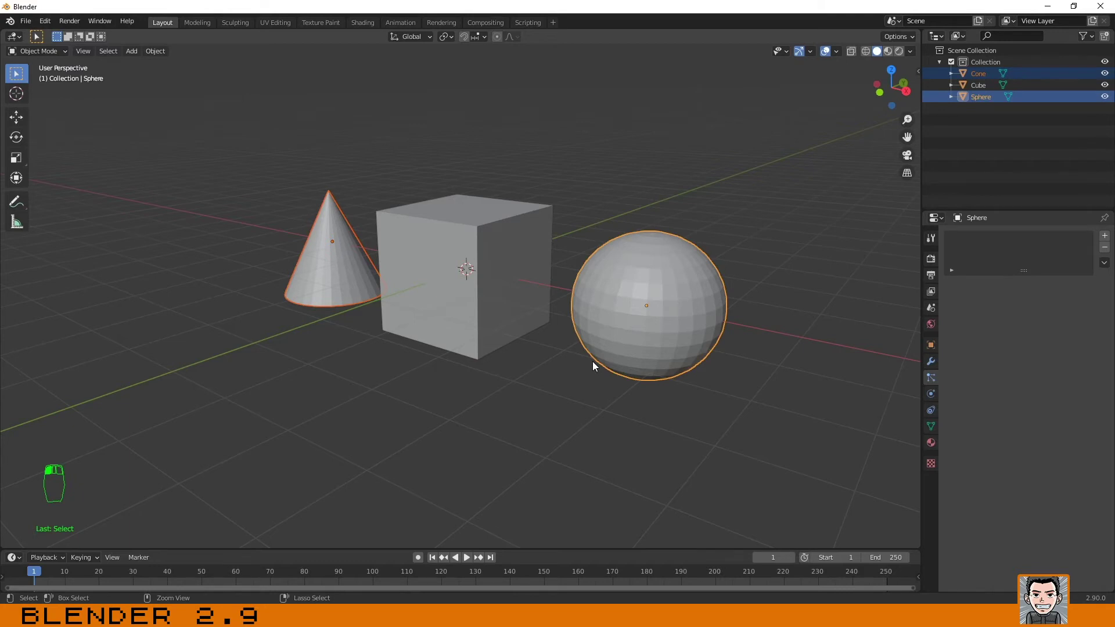
{"action": "key", "text": "ctrl+i"}
{"action": "left_click", "coordinate": [163, 200]}
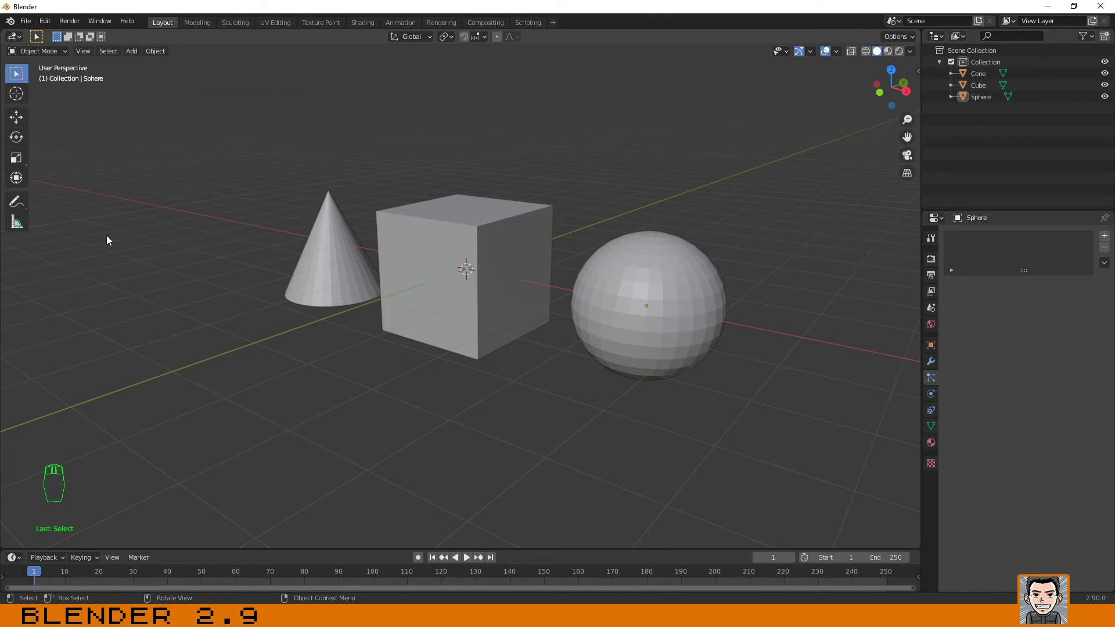
{"action": "mouse_move", "coordinate": [24, 76]}
{"action": "left_mouse_down"}
{"action": "mouse_move", "coordinate": [81, 129]}
{"action": "mouse_move", "coordinate": [12, 93]}
{"action": "mouse_move", "coordinate": [19, 81]}
{"action": "mouse_move", "coordinate": [86, 103]}
{"action": "left_mouse_up"}
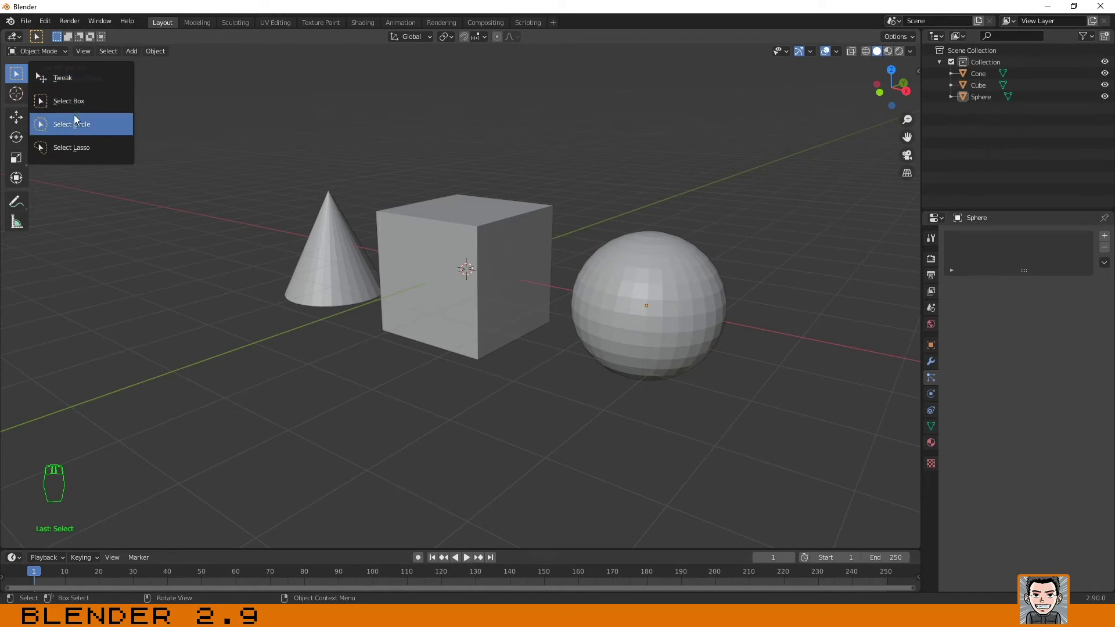
- Switch to Select Circle and paint the cone, cube and sphere in and out of the selection
{"action": "left_click", "coordinate": [72, 124]}
{"action": "mouse_move", "coordinate": [354, 152]}
{"action": "left_mouse_down"}
{"action": "mouse_move", "coordinate": [300, 182]}
{"action": "mouse_move", "coordinate": [305, 224]}
{"action": "mouse_move", "coordinate": [336, 285]}
{"action": "mouse_move", "coordinate": [374, 315]}
{"action": "mouse_move", "coordinate": [331, 247]}
{"action": "mouse_move", "coordinate": [468, 301]}
{"action": "mouse_move", "coordinate": [470, 273]}
{"action": "left_mouse_up"}
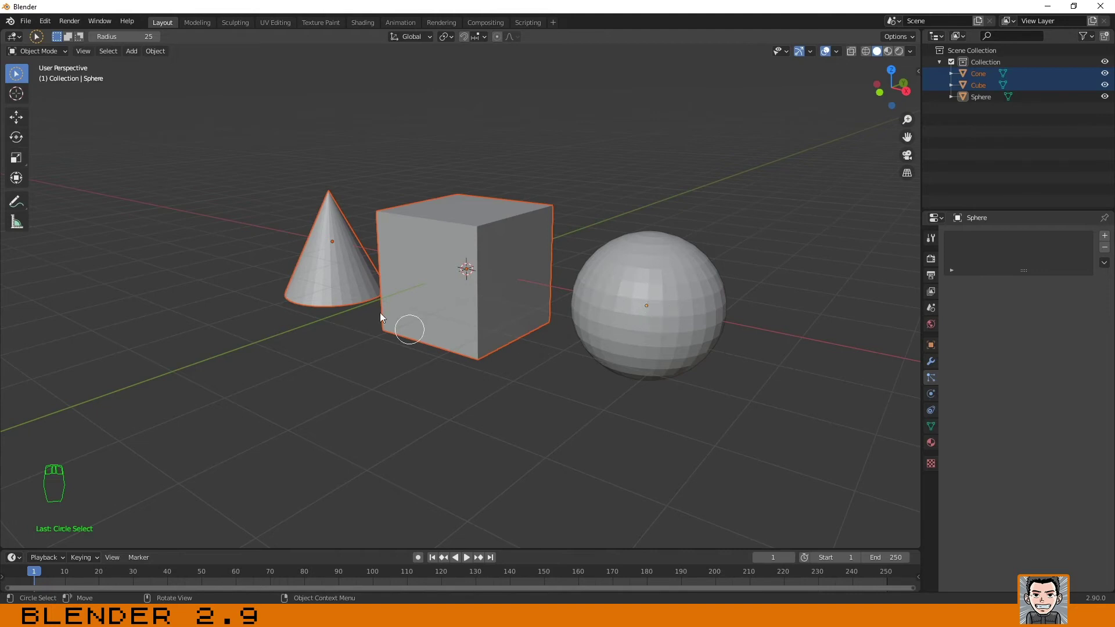
{"action": "mouse_move", "coordinate": [244, 228]}
{"action": "left_mouse_down"}
{"action": "mouse_move", "coordinate": [214, 210]}
{"action": "mouse_move", "coordinate": [202, 167]}
{"action": "mouse_move", "coordinate": [276, 234]}
{"action": "left_mouse_up"}
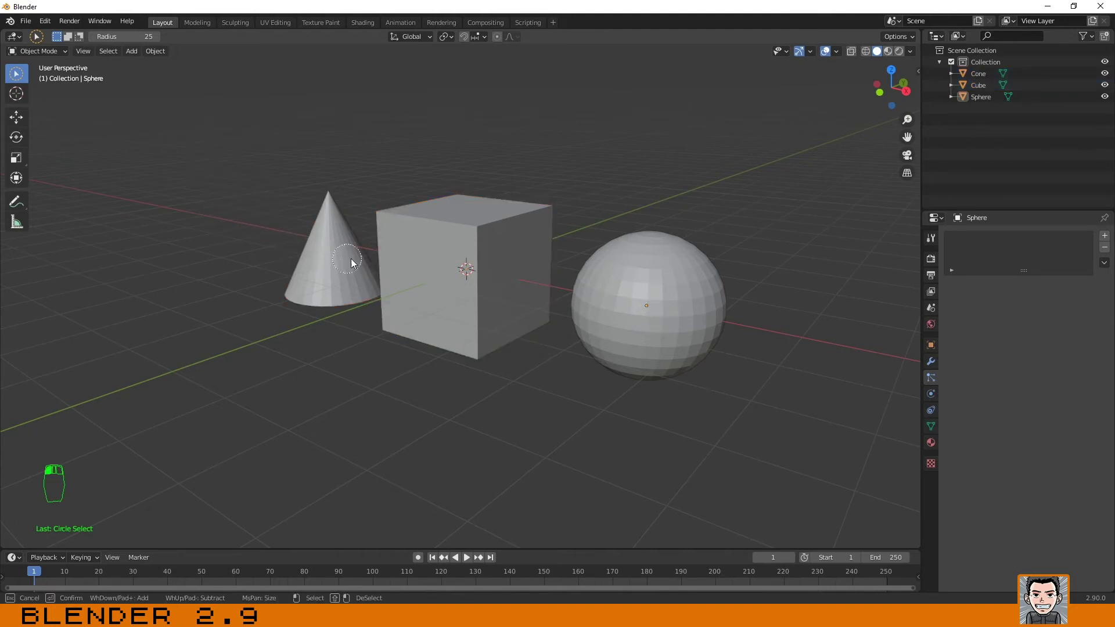
{"action": "mouse_move", "coordinate": [351, 259]}
{"action": "left_mouse_down"}
{"action": "mouse_move", "coordinate": [323, 255]}
{"action": "mouse_move", "coordinate": [335, 245]}
{"action": "mouse_move", "coordinate": [453, 252]}
{"action": "mouse_move", "coordinate": [469, 266]}
{"action": "mouse_move", "coordinate": [467, 288]}
{"action": "mouse_move", "coordinate": [512, 280]}
{"action": "mouse_move", "coordinate": [664, 298]}
{"action": "mouse_move", "coordinate": [646, 310]}
{"action": "mouse_move", "coordinate": [607, 291]}
{"action": "mouse_move", "coordinate": [644, 303]}
{"action": "left_mouse_up"}
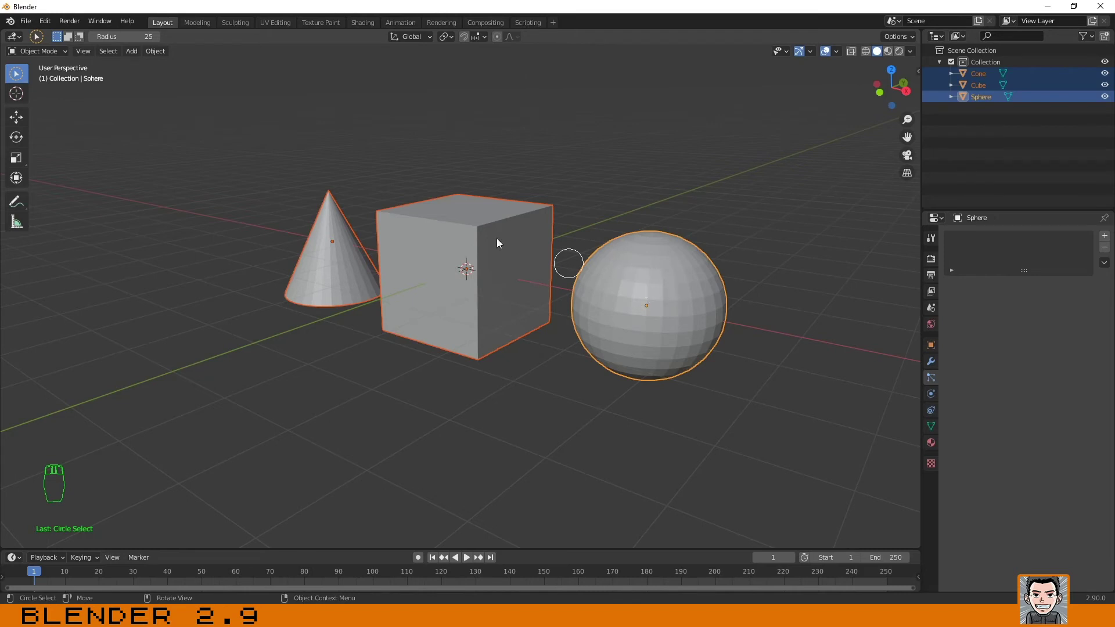
{"action": "scroll", "coordinate": [455, 300], "scroll_direction": "up", "scroll_amount": 1}
{"action": "scroll", "coordinate": [453, 304], "scroll_direction": "down", "scroll_amount": 3}
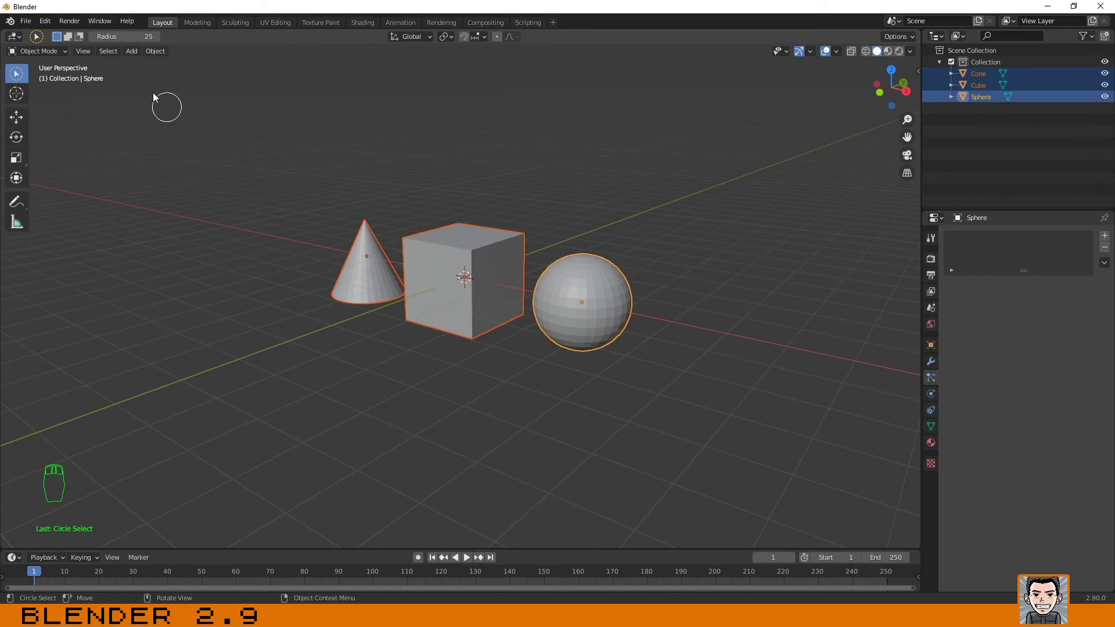
- Set the circle selection radius to 115 and circle-select all three objects with C
{"action": "left_click_drag", "start_coordinate": [230, 36], "coordinate": [256, 36]}
{"action": "key", "text": "c"}
{"action": "mouse_move", "coordinate": [358, 264]}
{"action": "left_mouse_down", "text": "shift"}
{"action": "mouse_move", "coordinate": [291, 217]}
{"action": "mouse_move", "coordinate": [396, 313]}
{"action": "mouse_move", "coordinate": [467, 230]}
{"action": "mouse_move", "coordinate": [271, 241]}
{"action": "left_mouse_up", "text": "shift"}
{"action": "key", "text": "Escape"}
{"action": "left_click", "coordinate": [14, 75]}
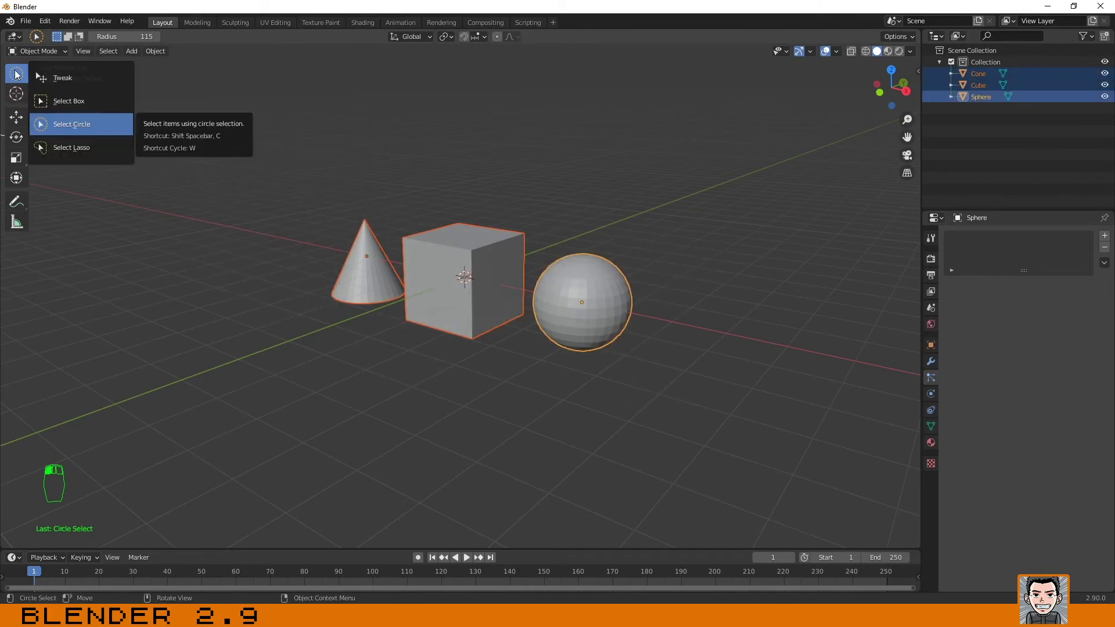
- With Select Lasso, loop around the cone and cube to select them, then clear the selection
{"action": "left_click", "coordinate": [67, 146]}
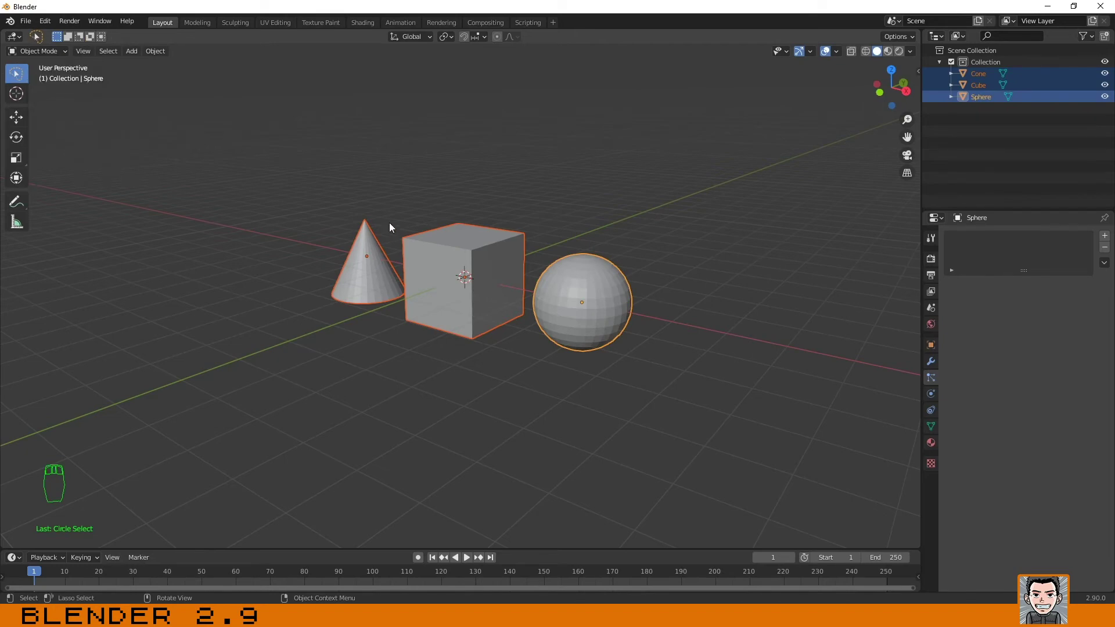
{"action": "left_click", "coordinate": [376, 165]}
{"action": "mouse_move", "coordinate": [332, 181]}
{"action": "left_mouse_down"}
{"action": "mouse_move", "coordinate": [299, 252]}
{"action": "mouse_move", "coordinate": [315, 309]}
{"action": "mouse_move", "coordinate": [388, 370]}
{"action": "mouse_move", "coordinate": [472, 394]}
{"action": "mouse_move", "coordinate": [512, 374]}
{"action": "mouse_move", "coordinate": [547, 249]}
{"action": "mouse_move", "coordinate": [476, 158]}
{"action": "left_mouse_up"}
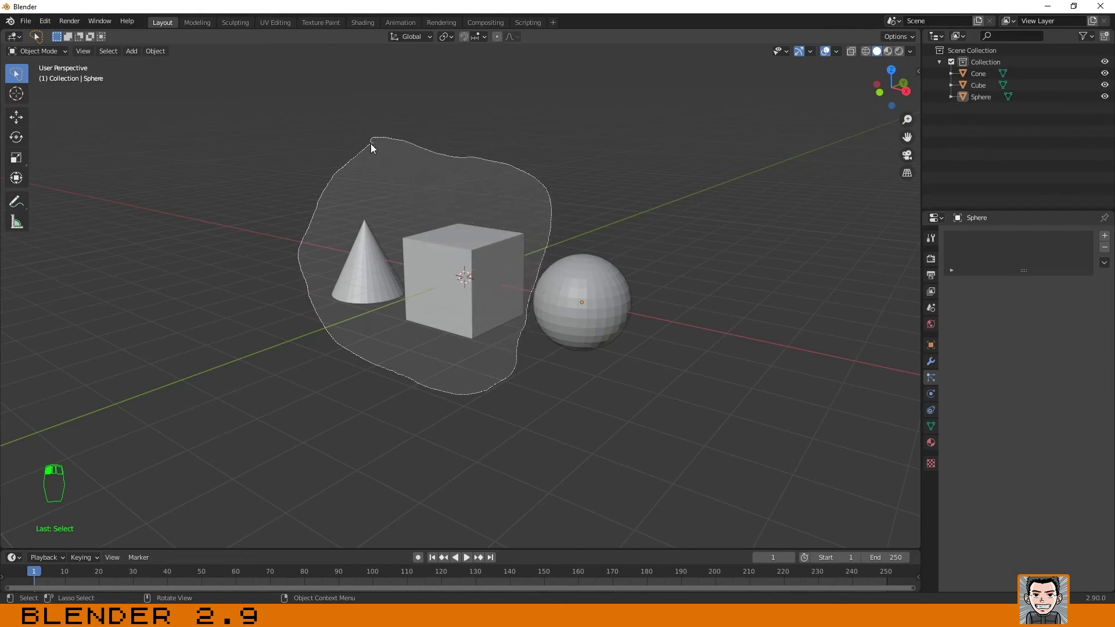
{"action": "left_click_drag", "start_coordinate": [369, 144], "coordinate": [368, 144]}
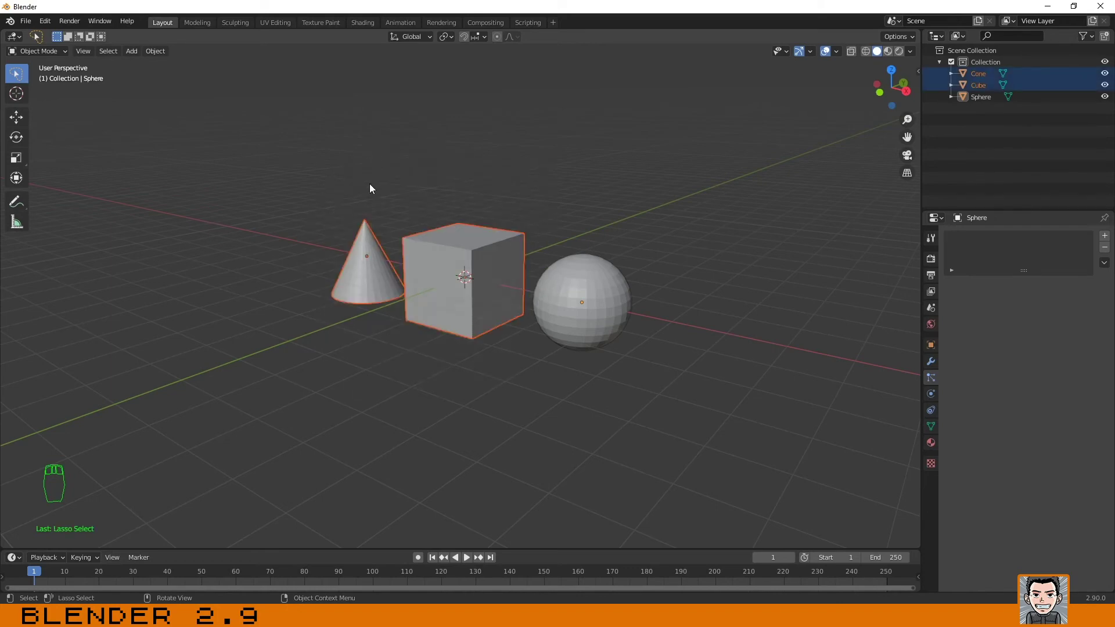
{"action": "left_click", "coordinate": [319, 256]}
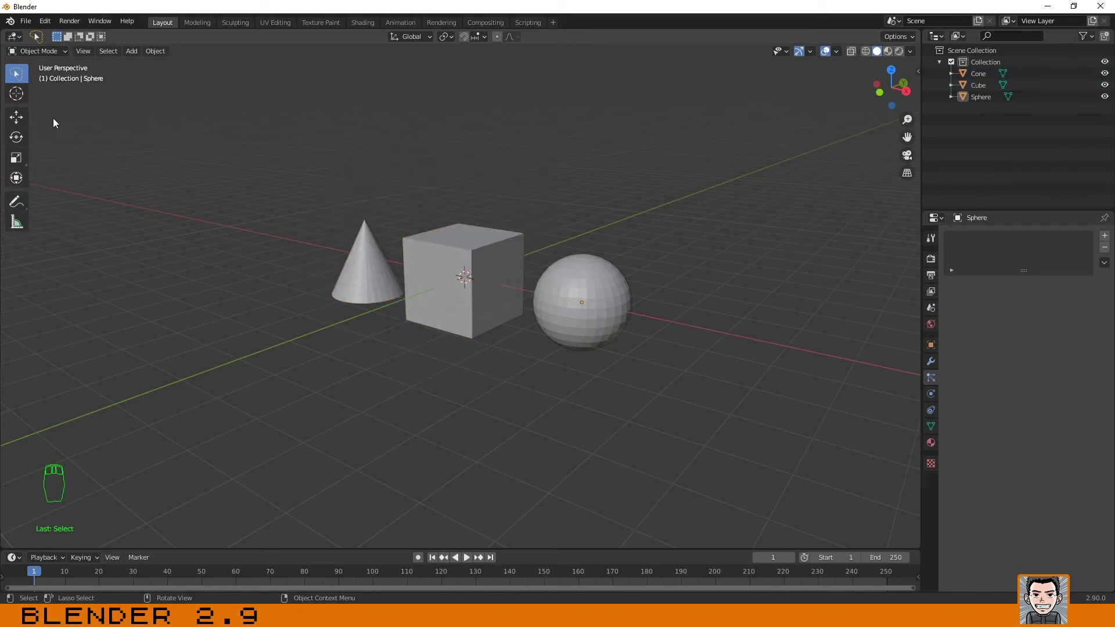
{"action": "left_click", "coordinate": [15, 73]}
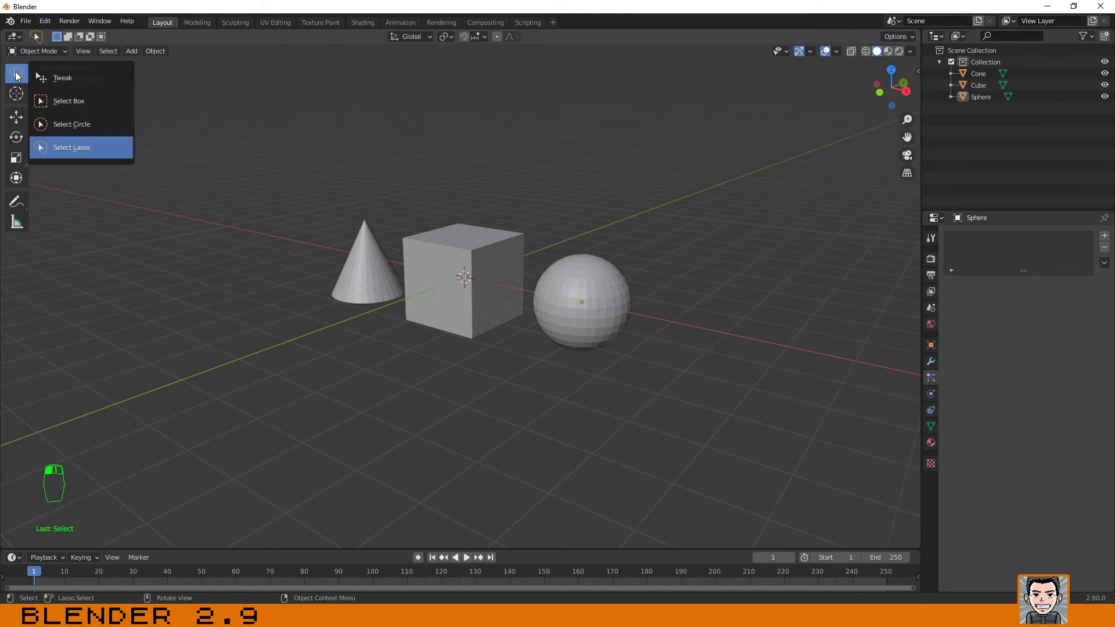
- With Select Box, click the cone, then Shift-add the cube and the sphere as active
{"action": "left_click", "coordinate": [68, 93]}
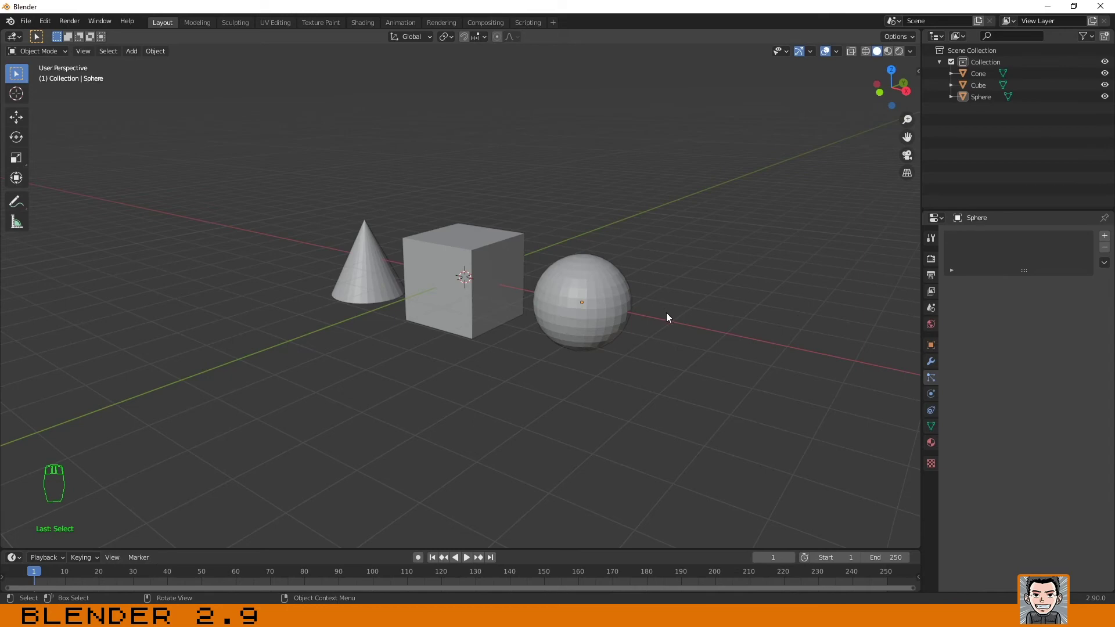
{"action": "middle_click_drag", "start_coordinate": [667, 313], "coordinate": [654, 316]}
{"action": "scroll", "coordinate": [483, 270], "scroll_direction": "up", "scroll_amount": 1}
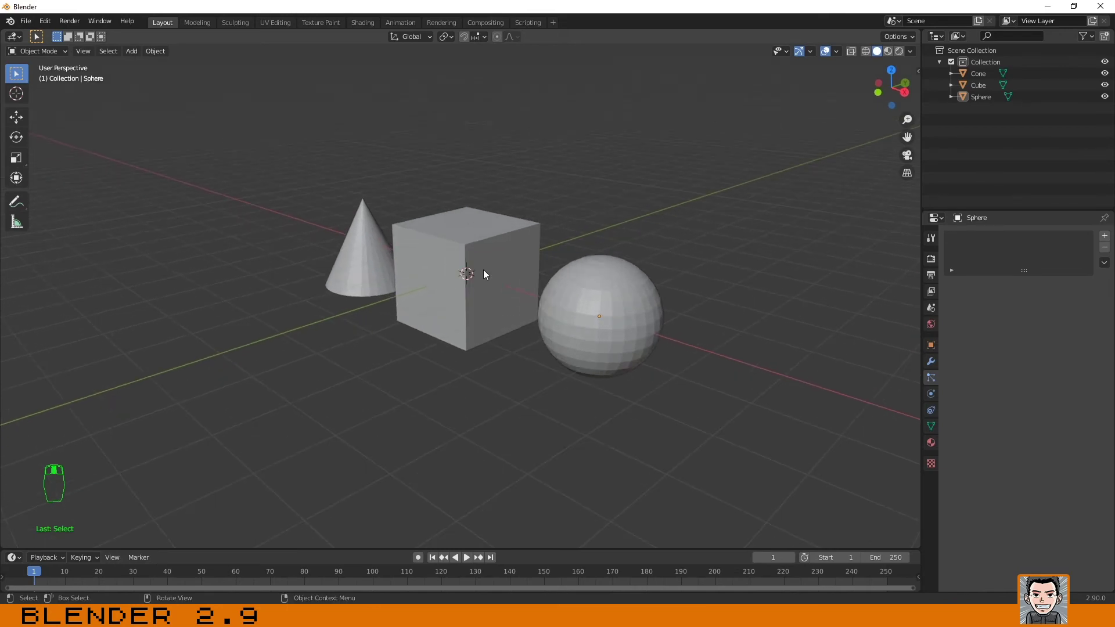
{"action": "left_click", "coordinate": [359, 244]}
{"action": "left_click", "coordinate": [444, 238], "text": "shift"}
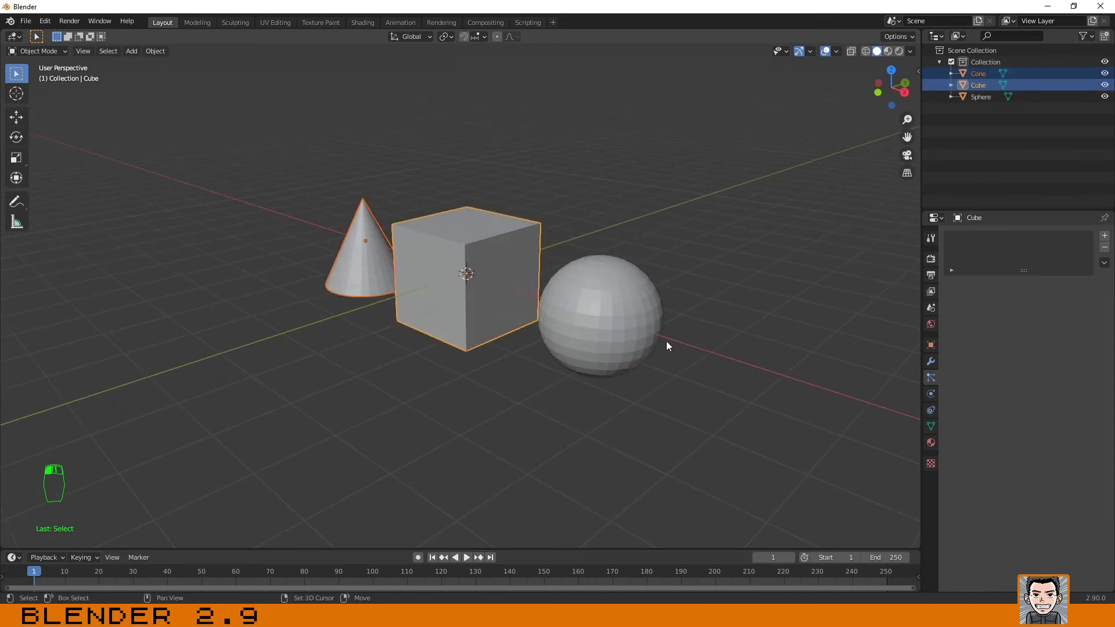
{"action": "left_click", "coordinate": [597, 309], "text": "shift"}
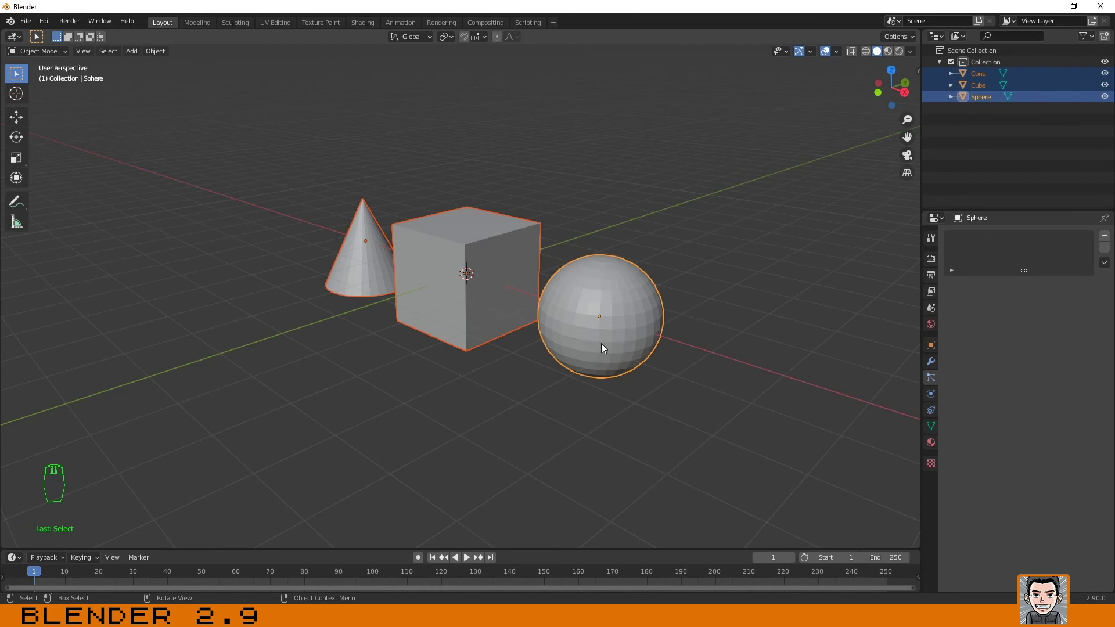
- In the sphere's Modifier tab, add a Subdivision Surface modifier, then delete it
{"action": "left_click", "coordinate": [931, 362]}
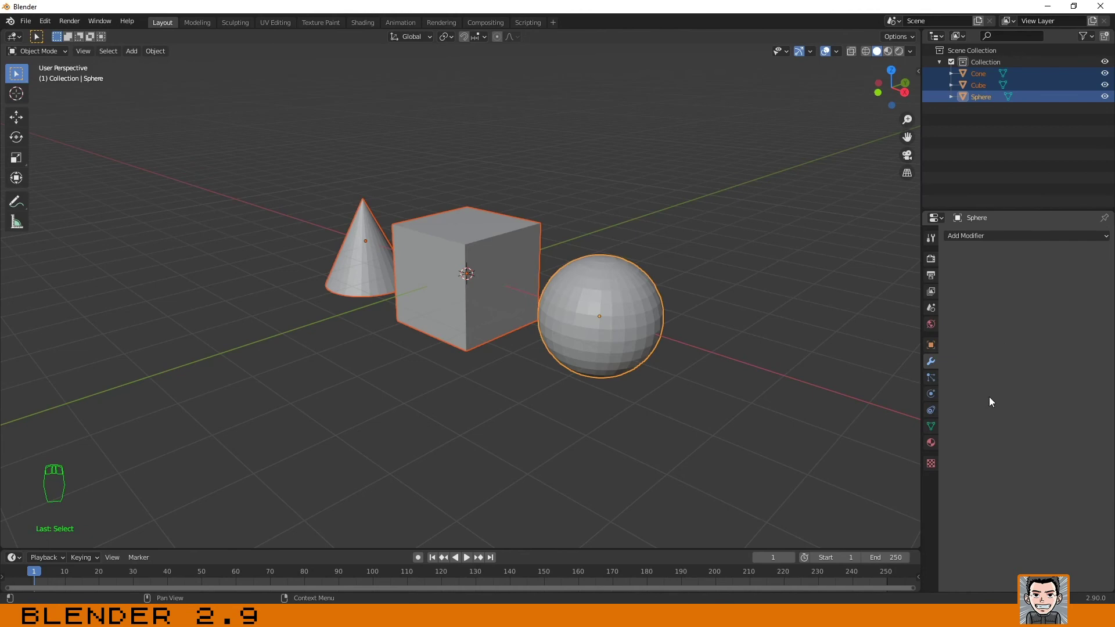
{"action": "left_click", "coordinate": [975, 237]}
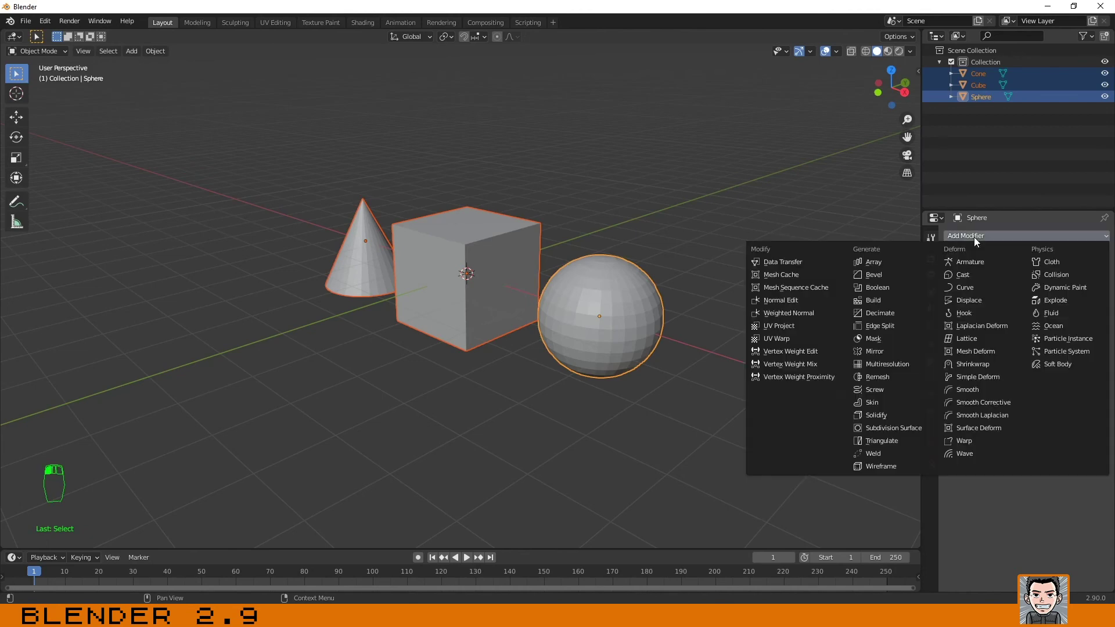
{"action": "left_click", "coordinate": [974, 236]}
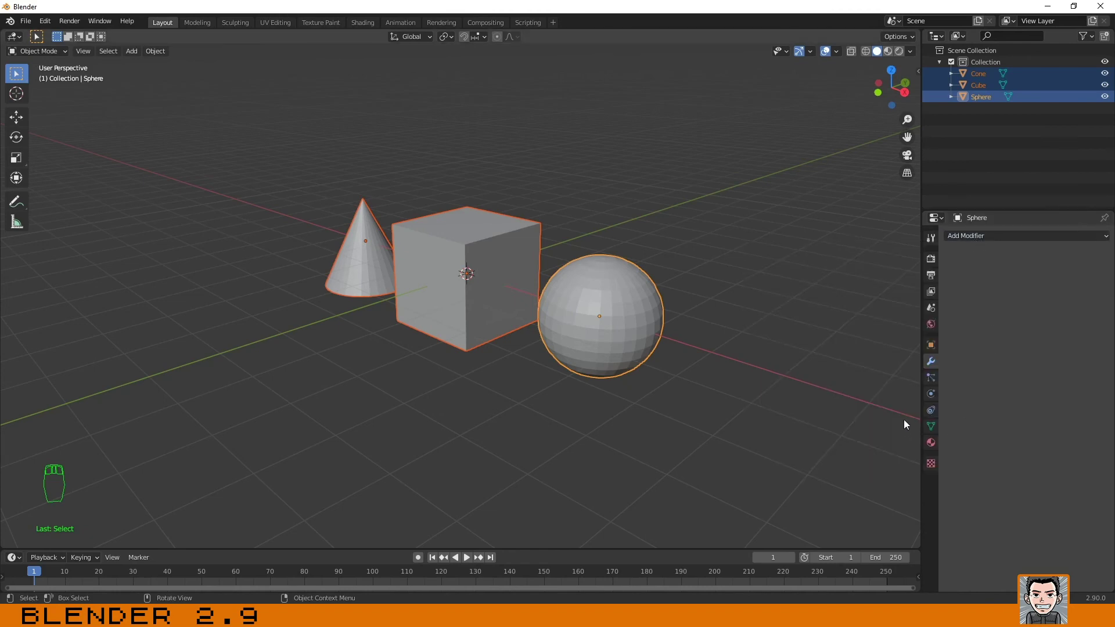
{"action": "left_click", "coordinate": [978, 235]}
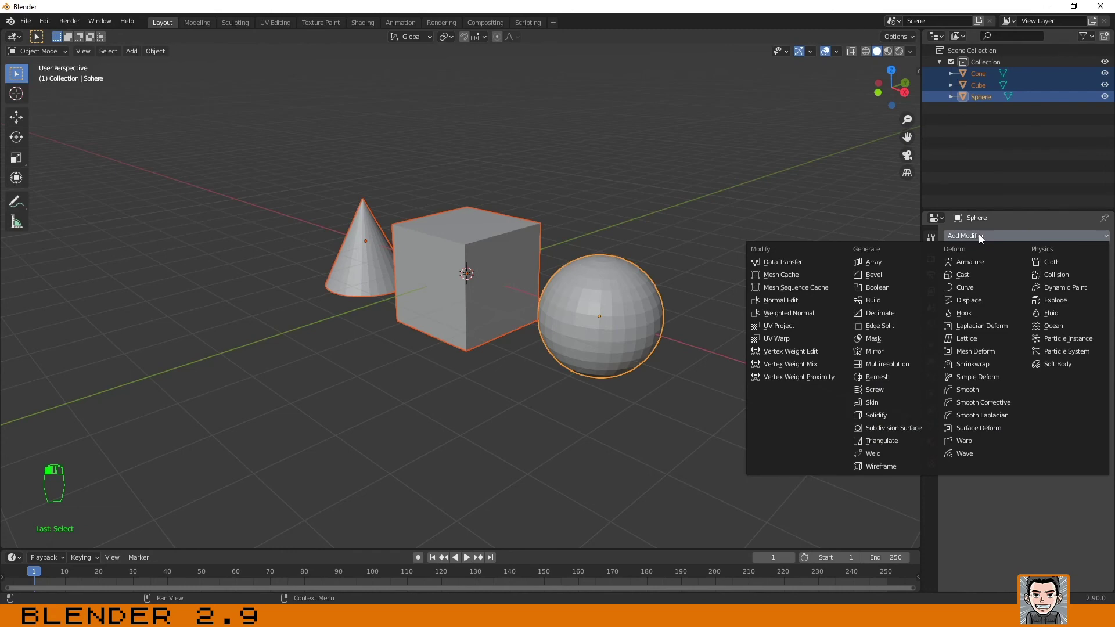
{"action": "left_click", "coordinate": [916, 431]}
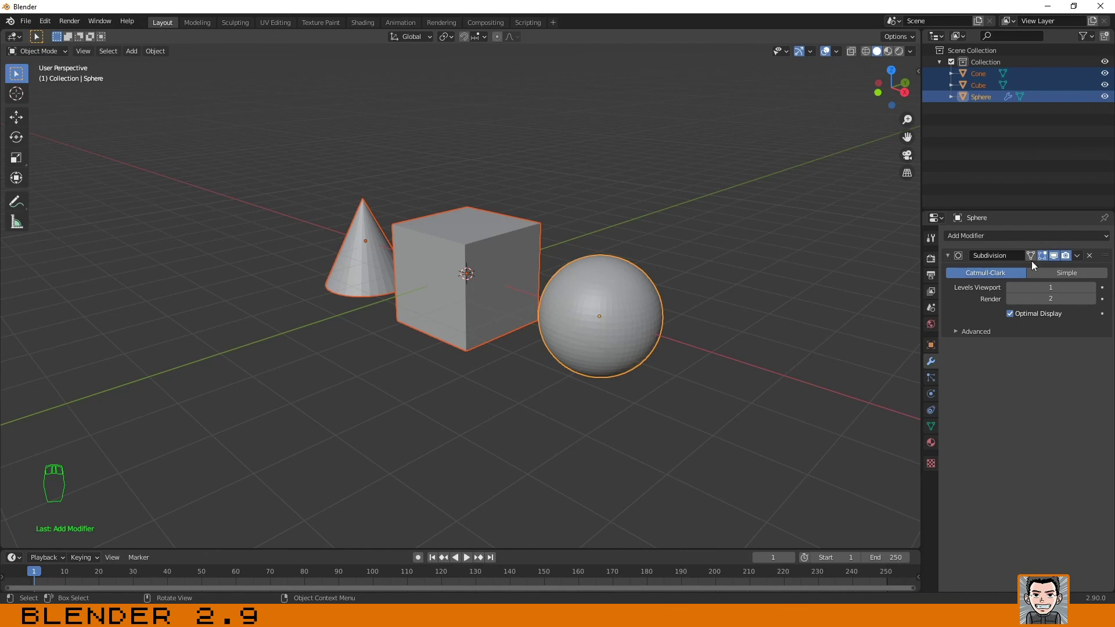
{"action": "left_click", "coordinate": [1090, 256]}
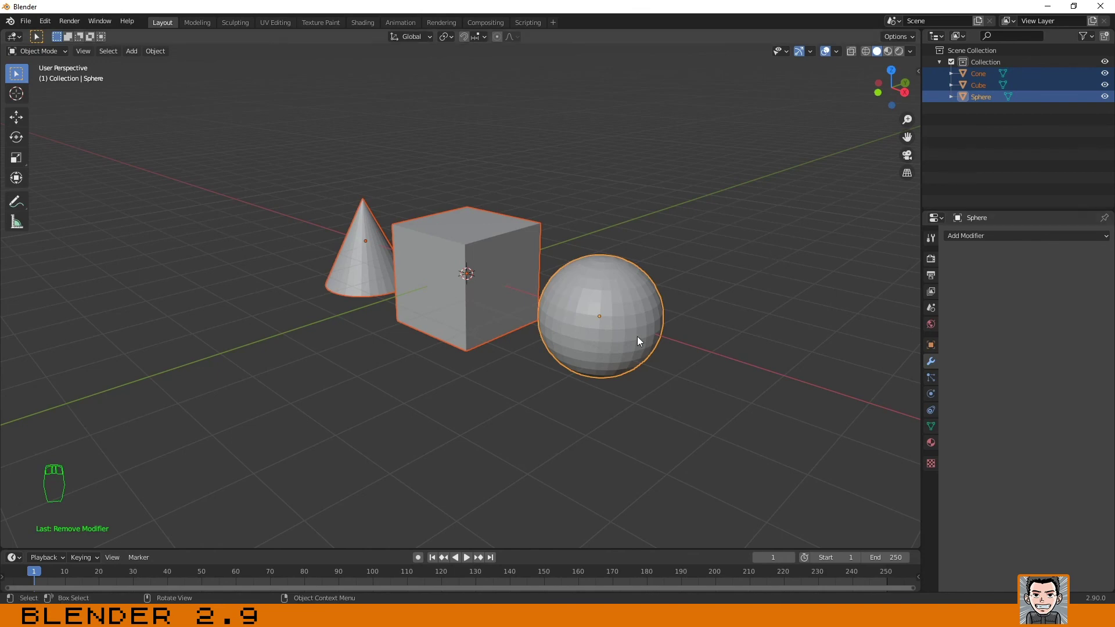
- Shift-click the cube to make it active, then Shift-click it again to deselect it
{"action": "left_click", "coordinate": [433, 236], "text": "shift"}
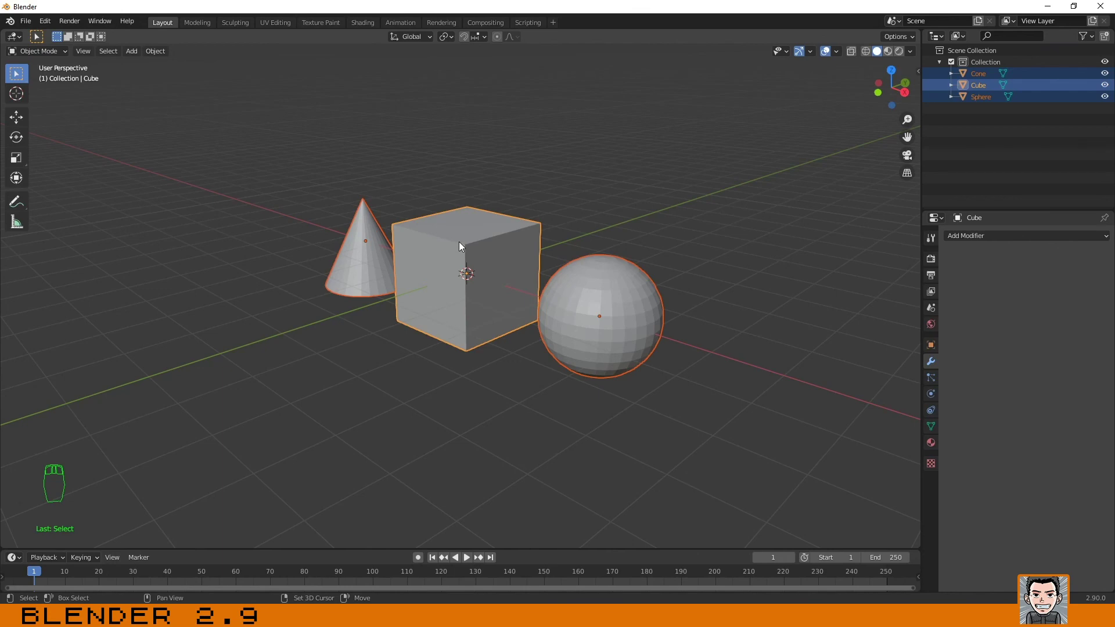
{"action": "left_click", "coordinate": [458, 241], "text": "shift"}
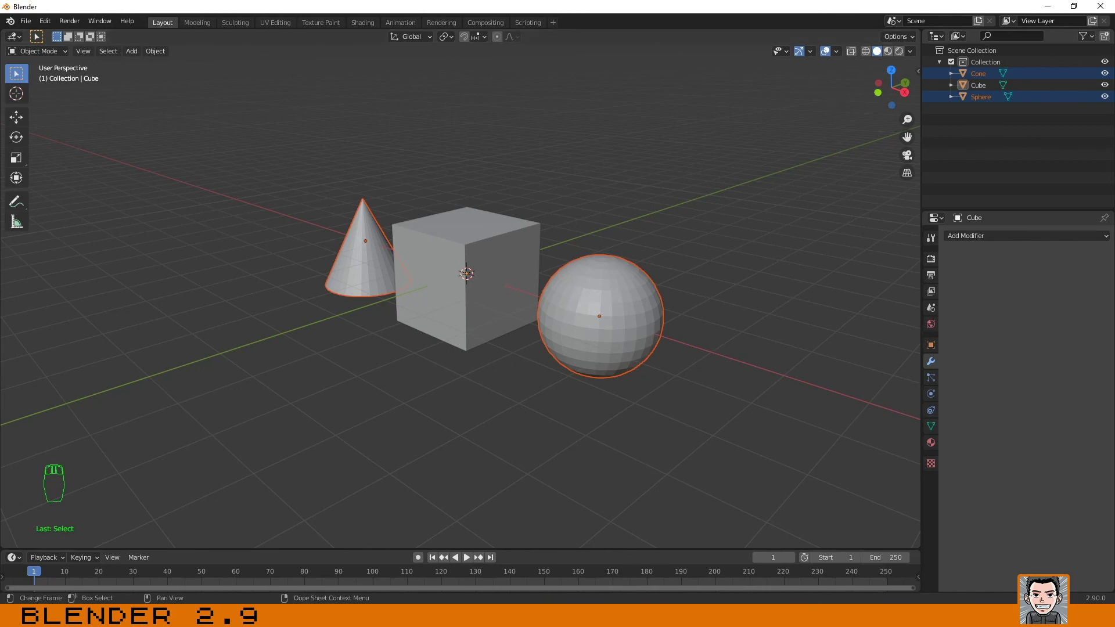
{"action": "mouse_move", "coordinate": [582, 615]}
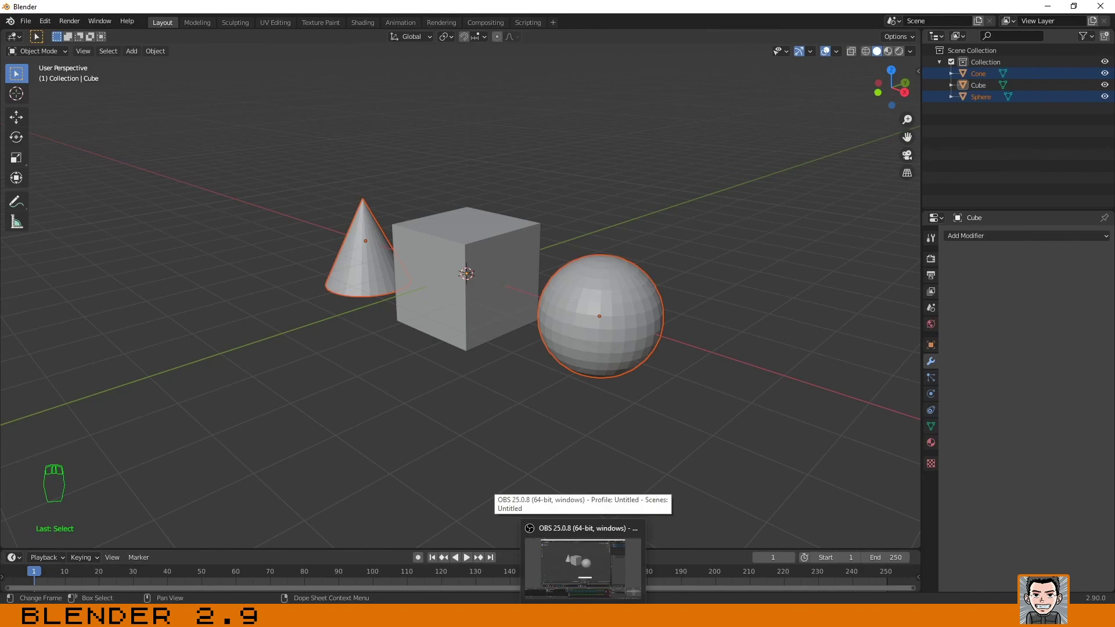